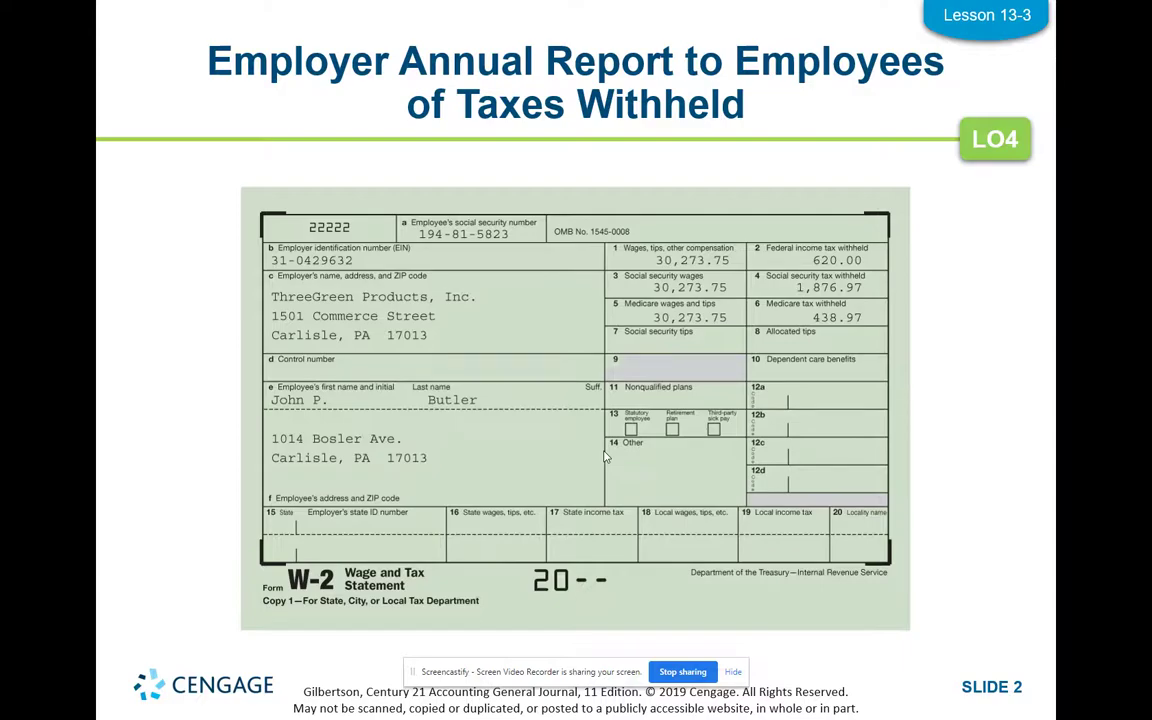
Step: Advance to slide 3, the fourth-quarter Form 941 showing 10,655.12 total taxes
{"action": "left_click", "coordinate": [614, 457]}
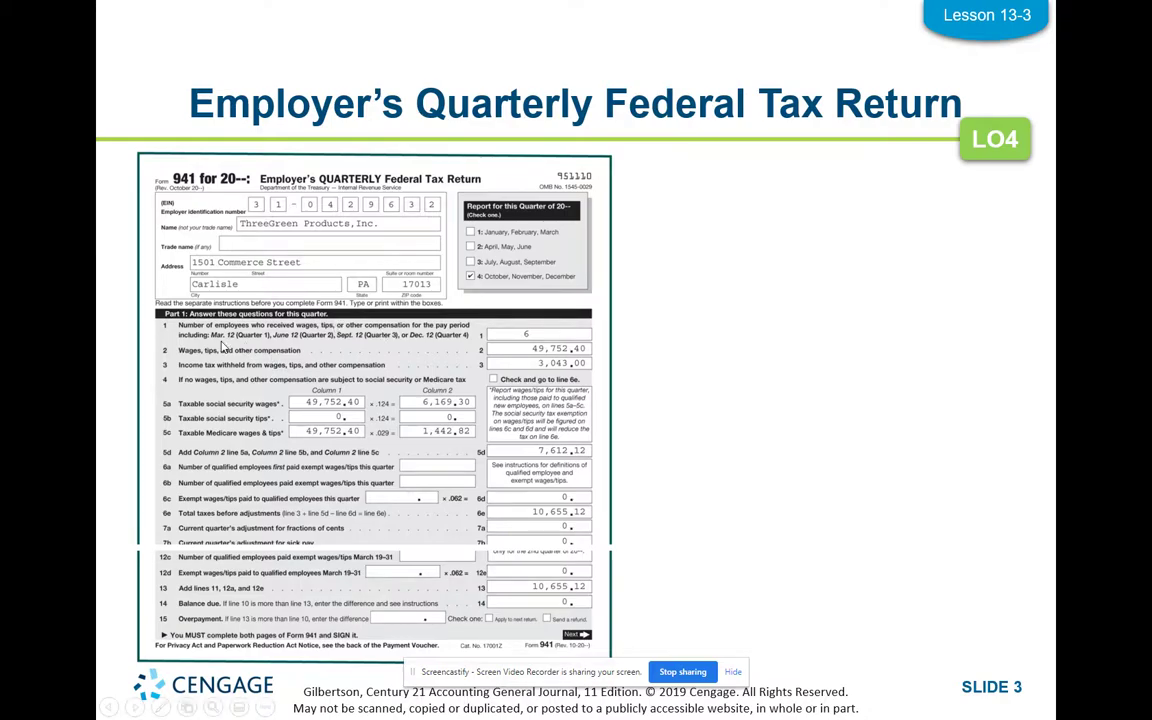
Step: Play the Heading, Number of Employees, Total Quarterly Earnings (49,752.40) and Income Tax Withheld (3,043.00) callouts
{"action": "left_click", "coordinate": [445, 337]}
{"action": "left_click", "coordinate": [689, 262]}
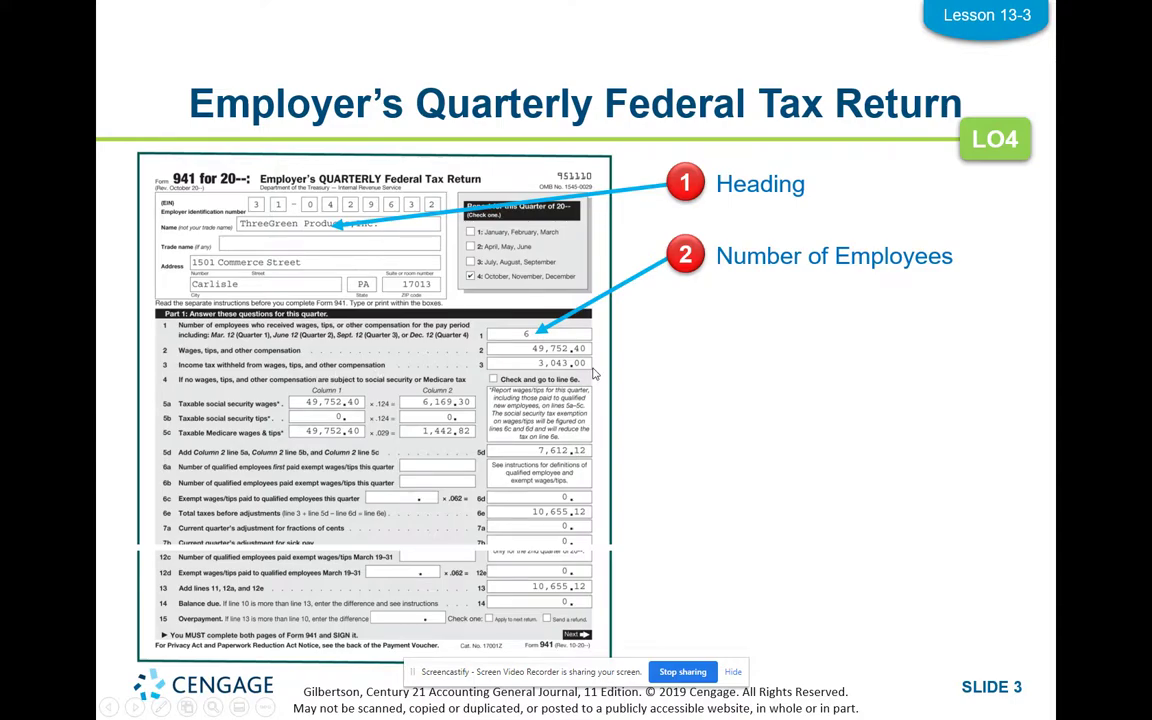
{"action": "left_click", "coordinate": [589, 373]}
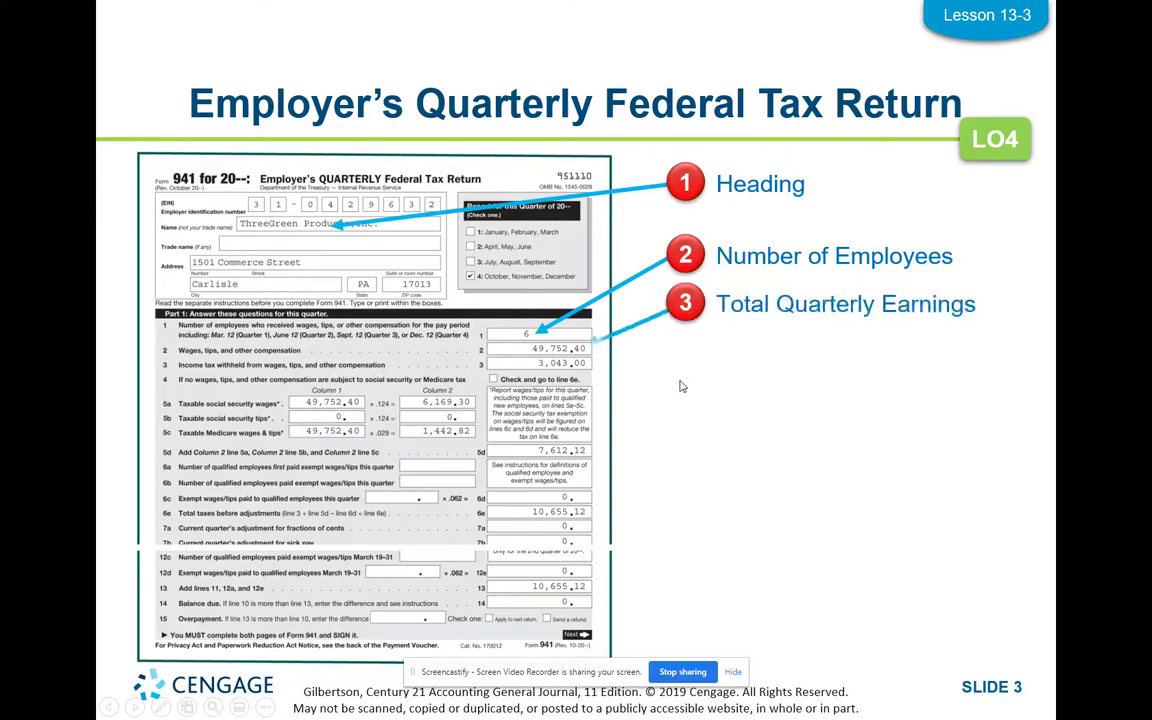
{"action": "left_click", "coordinate": [620, 370]}
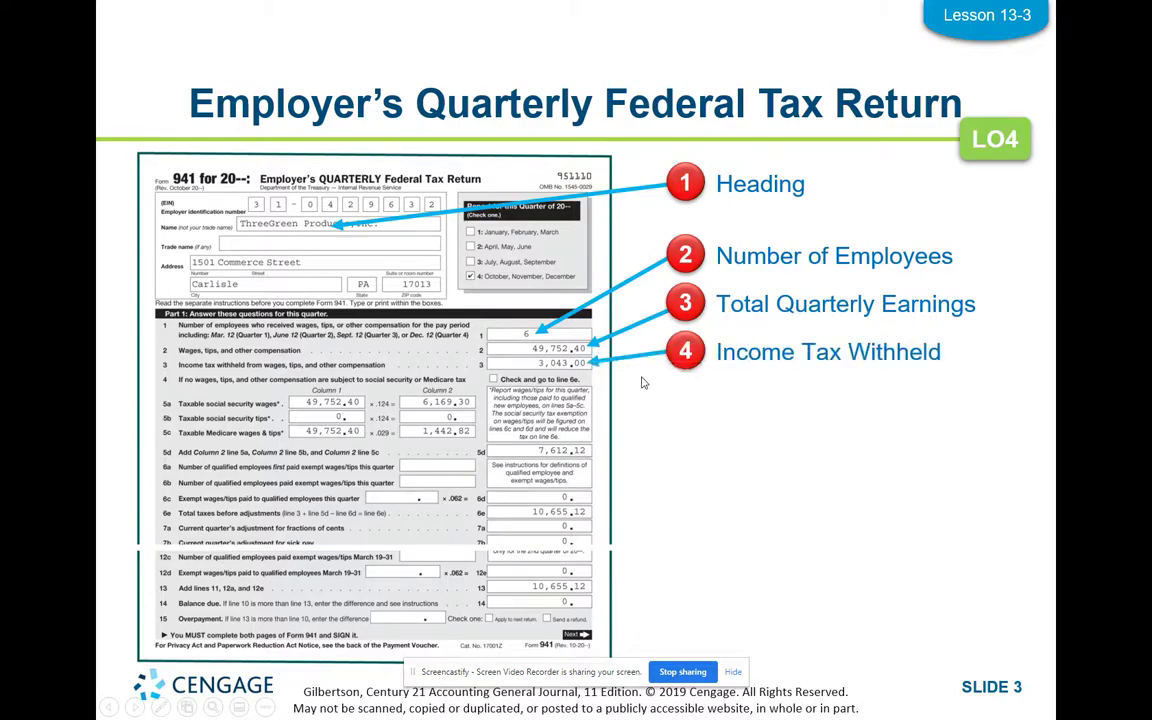
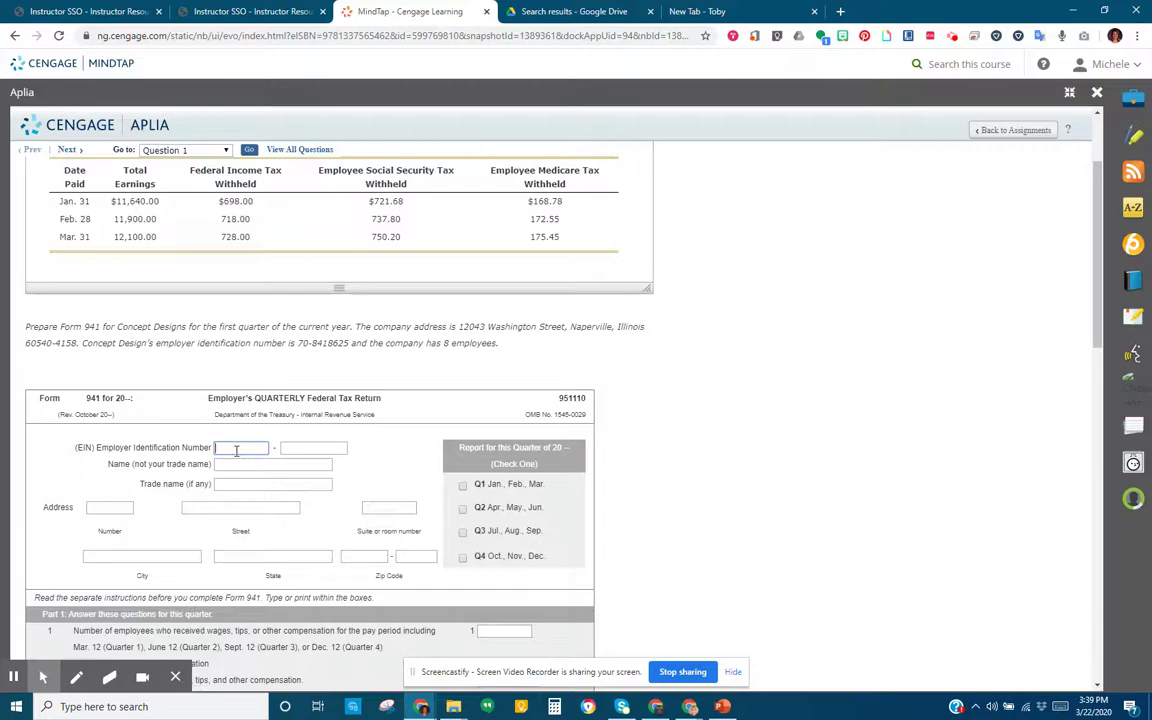
Step: Select the first box of the employer identification number on Form 941
{"action": "left_click", "coordinate": [237, 450]}
{"action": "left_click", "coordinate": [332, 447]}
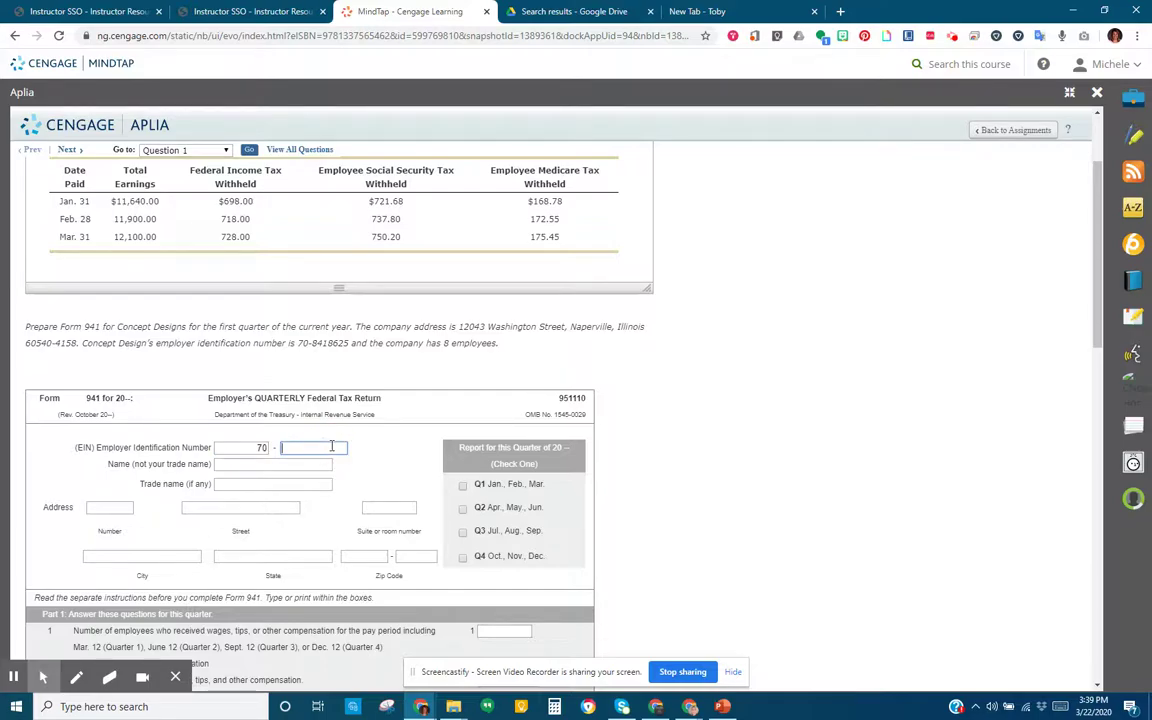
{"action": "left_click", "coordinate": [241, 465]}
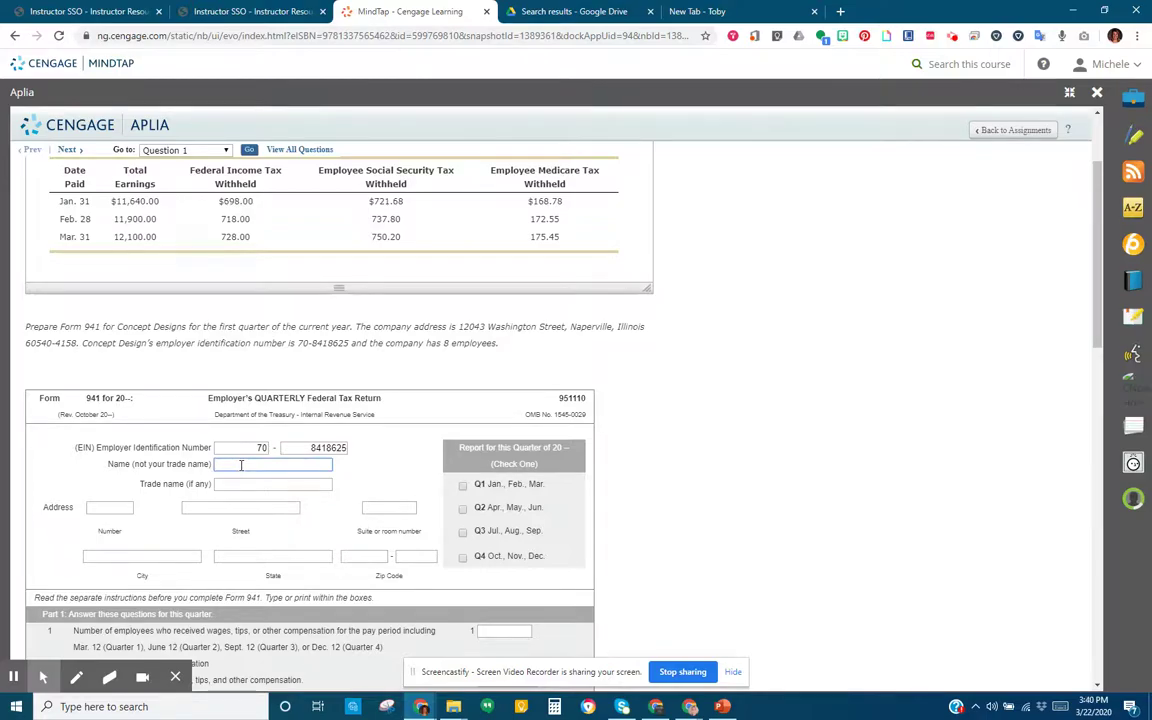
{"action": "type", "text": "Concept Designs"}
{"action": "key", "text": "Tab"}
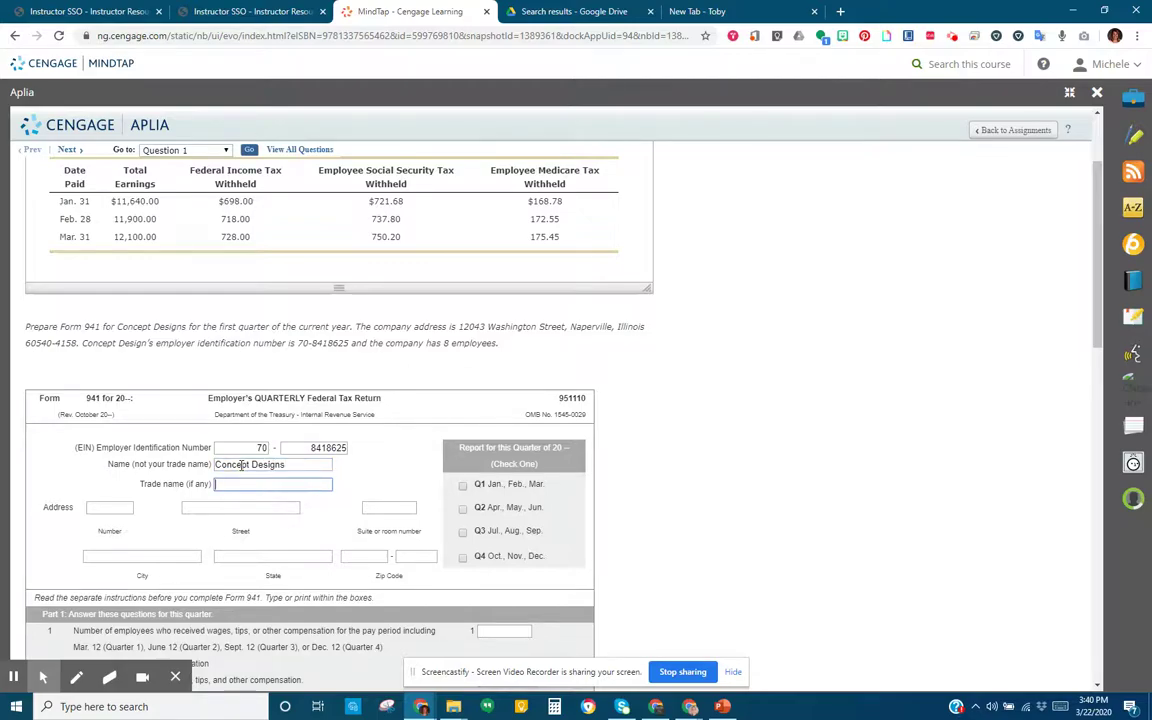
{"action": "left_click", "coordinate": [104, 509]}
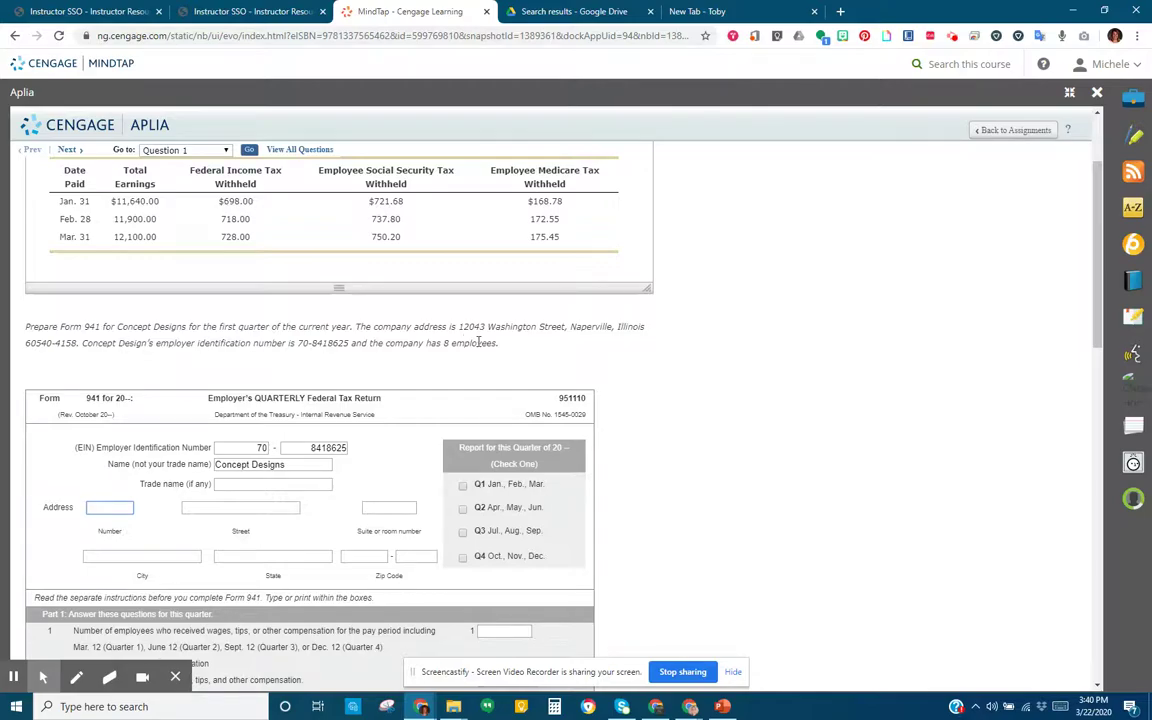
{"action": "key", "text": "Tab"}
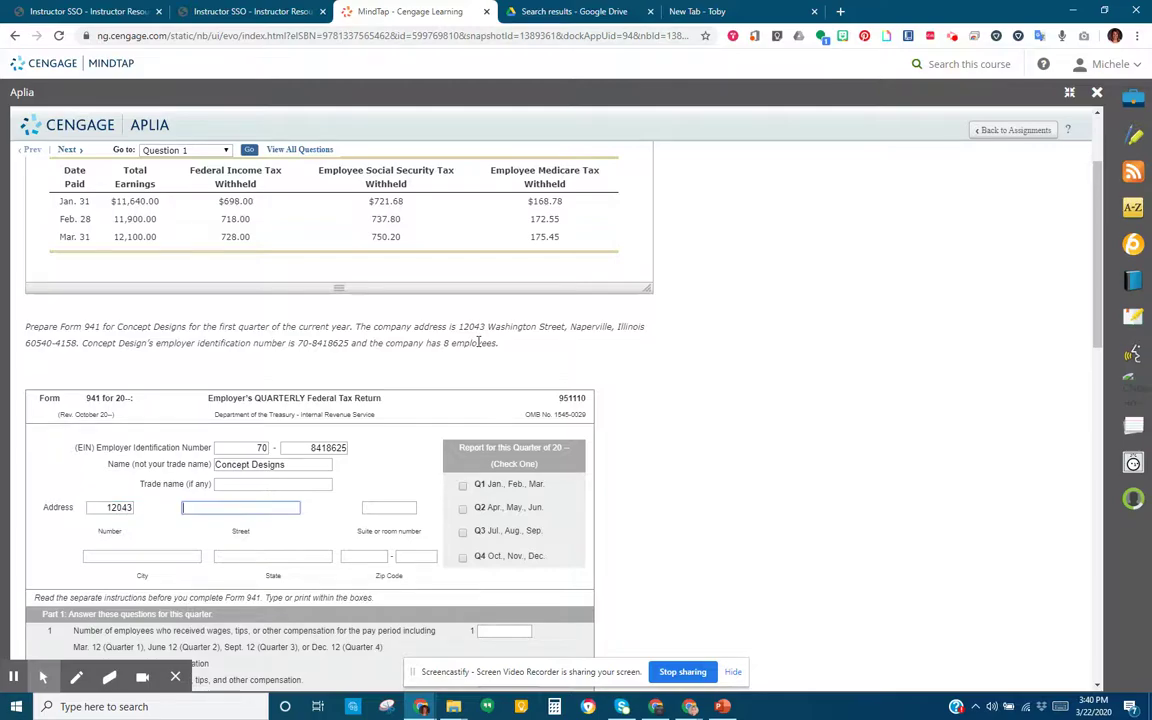
{"action": "key", "text": "Tab"}
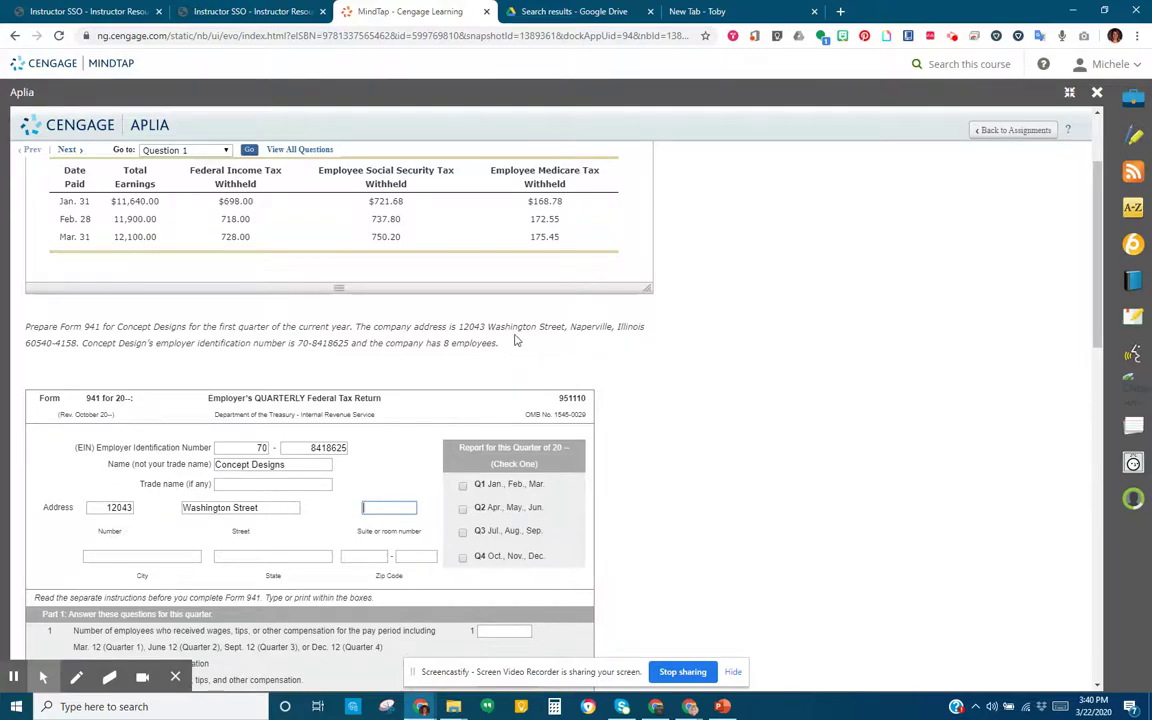
{"action": "left_click", "coordinate": [115, 557]}
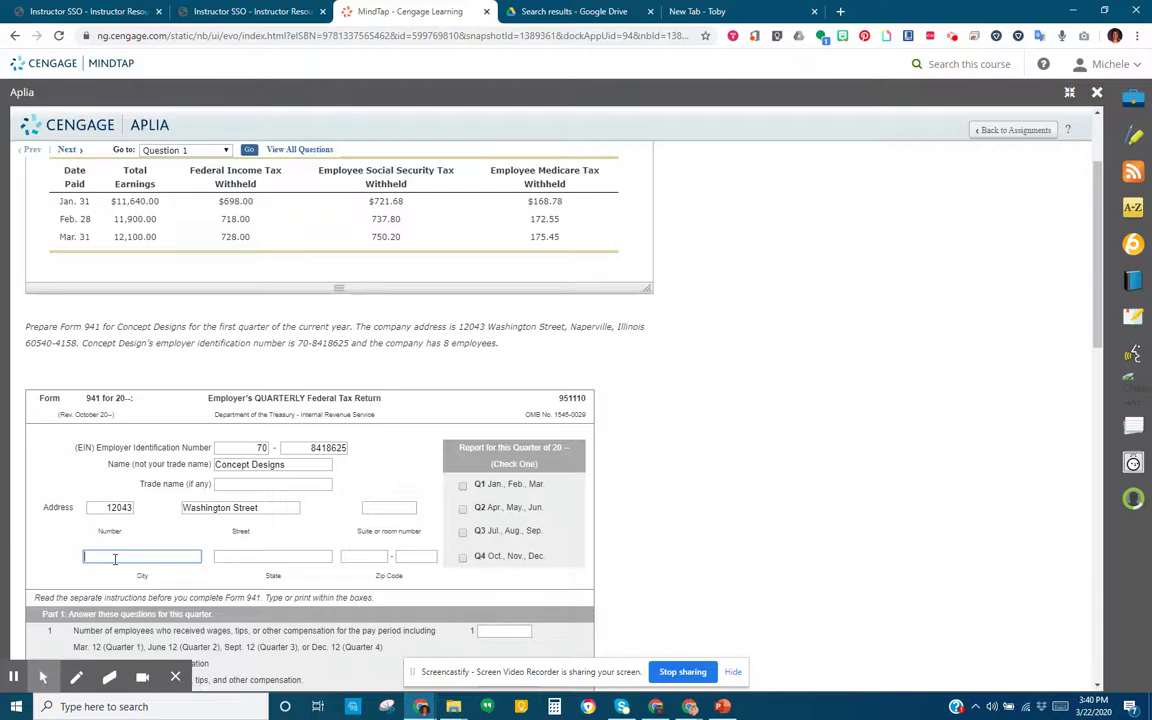
{"action": "type", "text": "Naperville"}
{"action": "key", "text": "Tab"}
{"action": "type", "text": "IL"}
{"action": "key", "text": "Tab"}
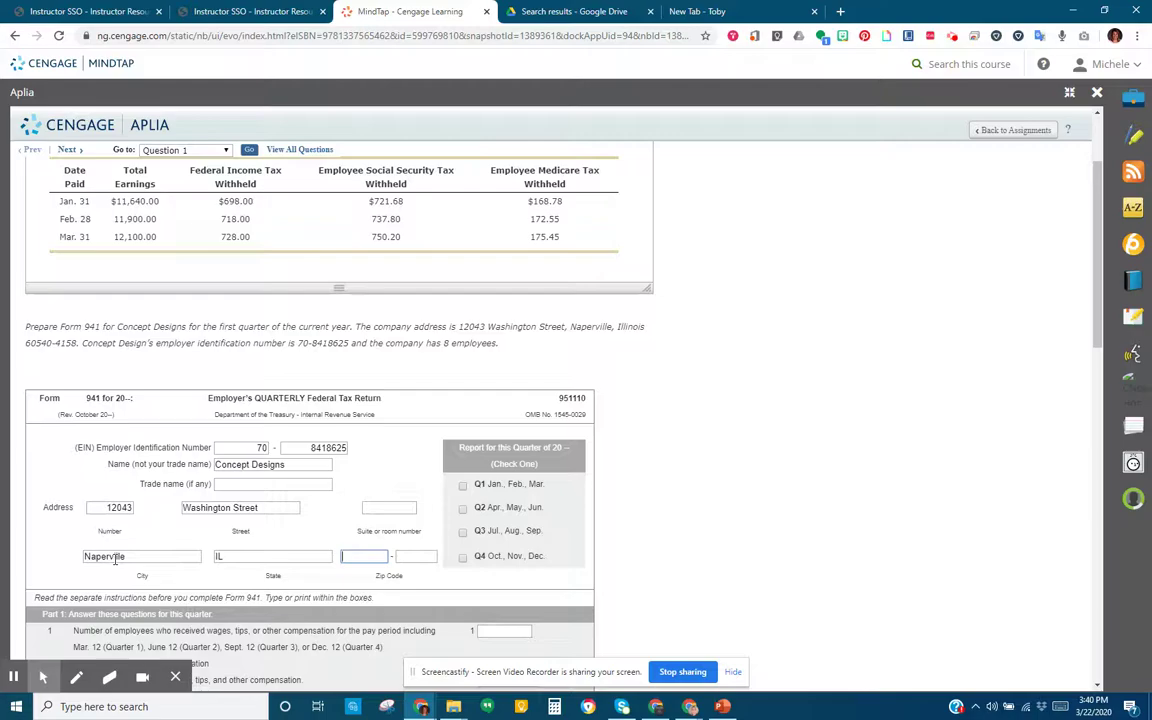
Step: Enter ZIP code 60540-4158 and check the Q1 box
{"action": "type", "text": "6540"}
{"action": "key", "text": "BackSpace"}
{"action": "key", "text": "BackSpace"}
{"action": "key", "text": "BackSpace"}
{"action": "type", "text": "60540"}
{"action": "key", "text": "Tab"}
{"action": "type", "text": "4158"}
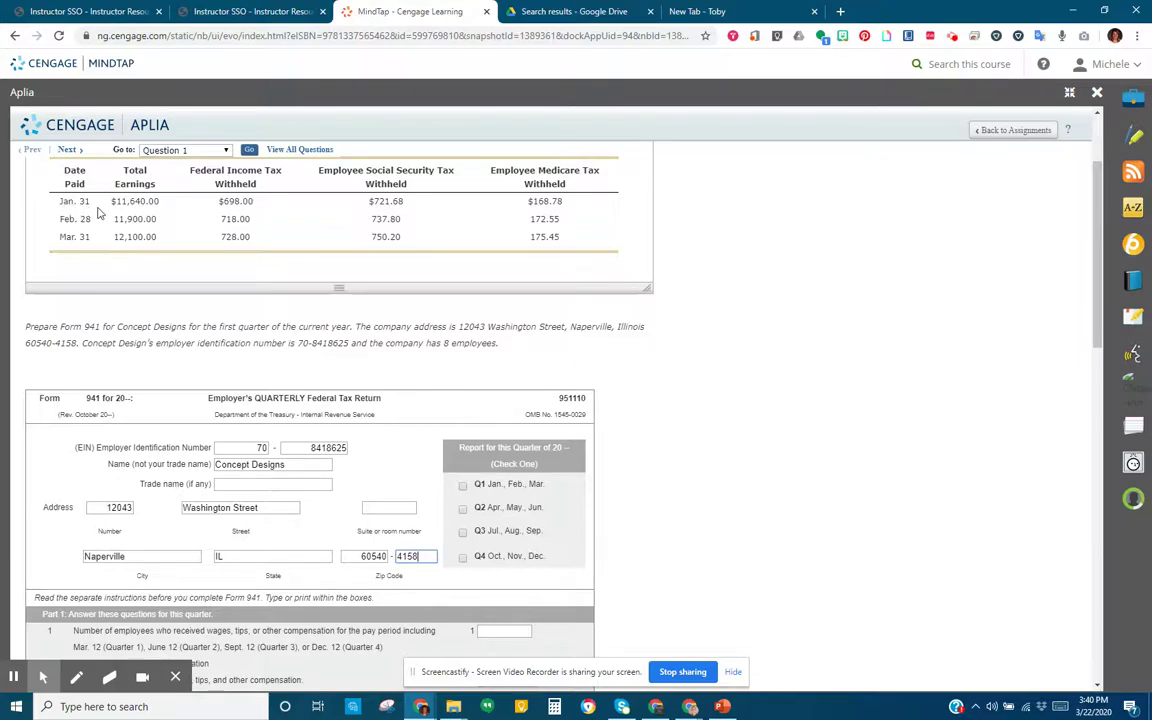
{"action": "left_click", "coordinate": [464, 487]}
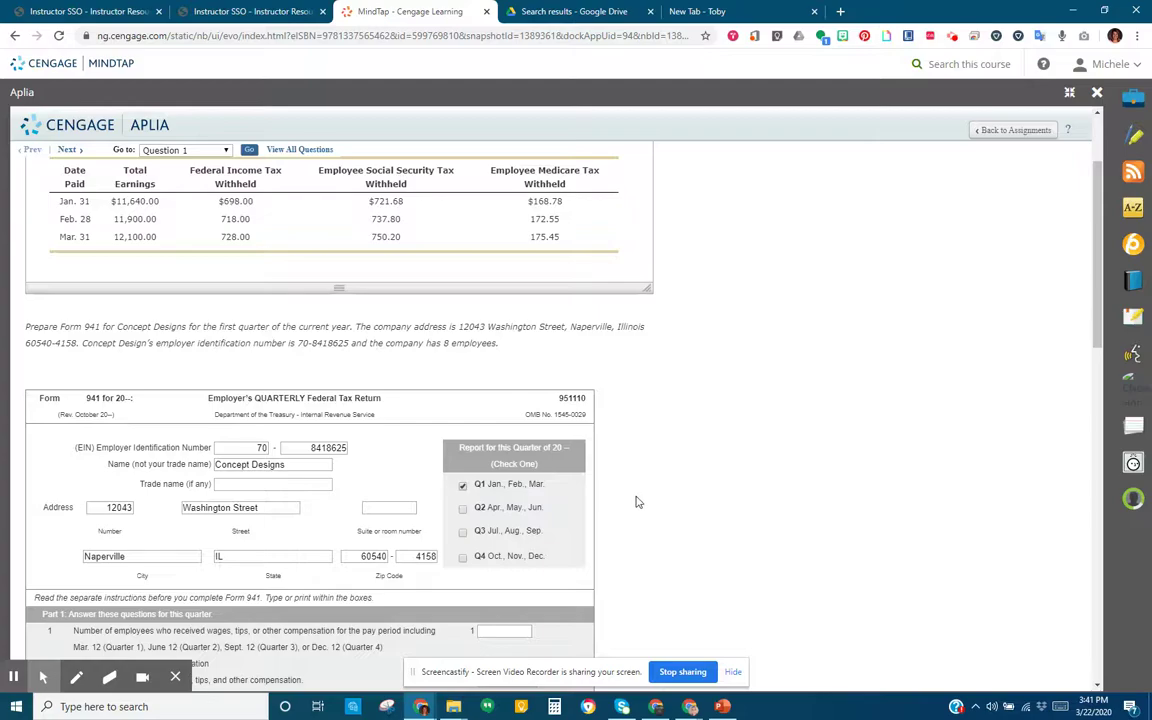
Step: Enter 8 as the number of employees paid on line 1 of Part 1
{"action": "scroll", "coordinate": [531, 496], "scroll_direction": "down", "scroll_amount": 6}
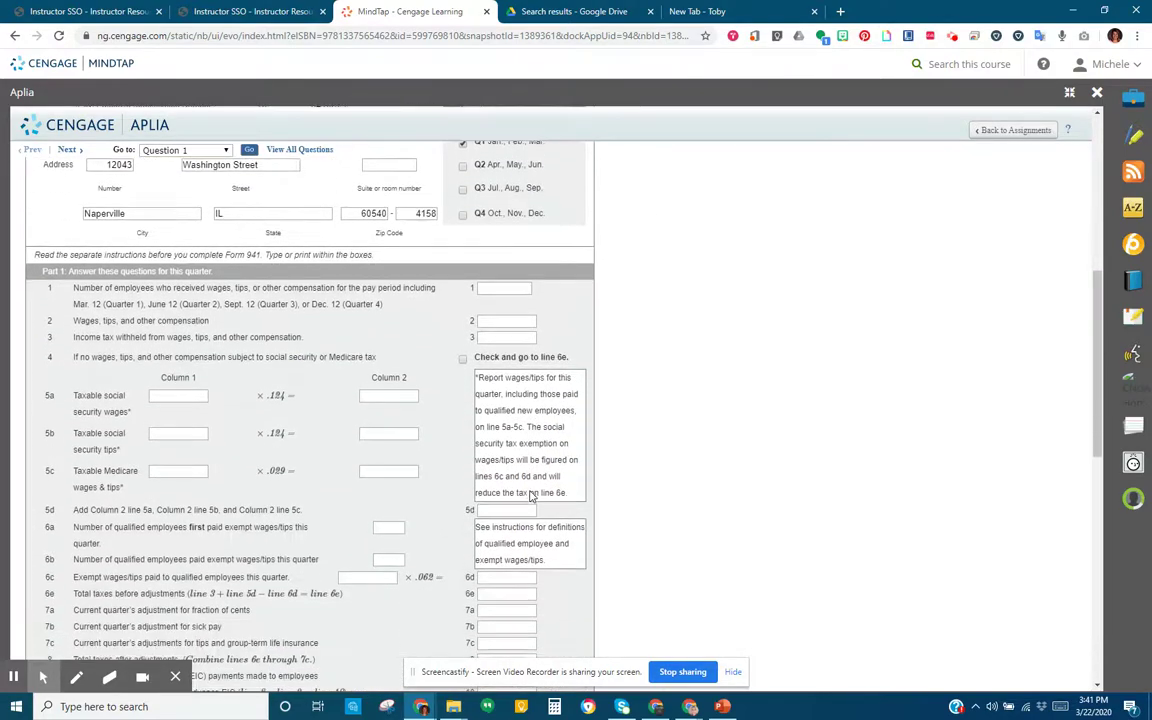
{"action": "scroll", "coordinate": [192, 327], "scroll_direction": "up", "scroll_amount": 2}
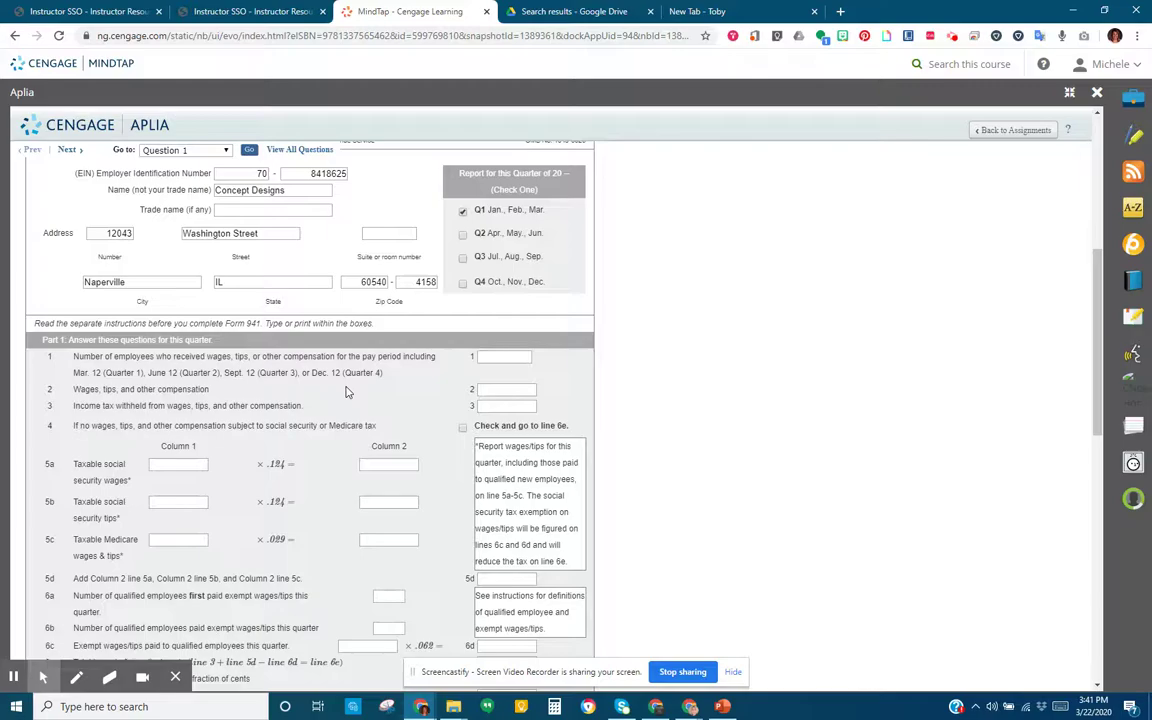
{"action": "scroll", "coordinate": [346, 392], "scroll_direction": "up", "scroll_amount": 1}
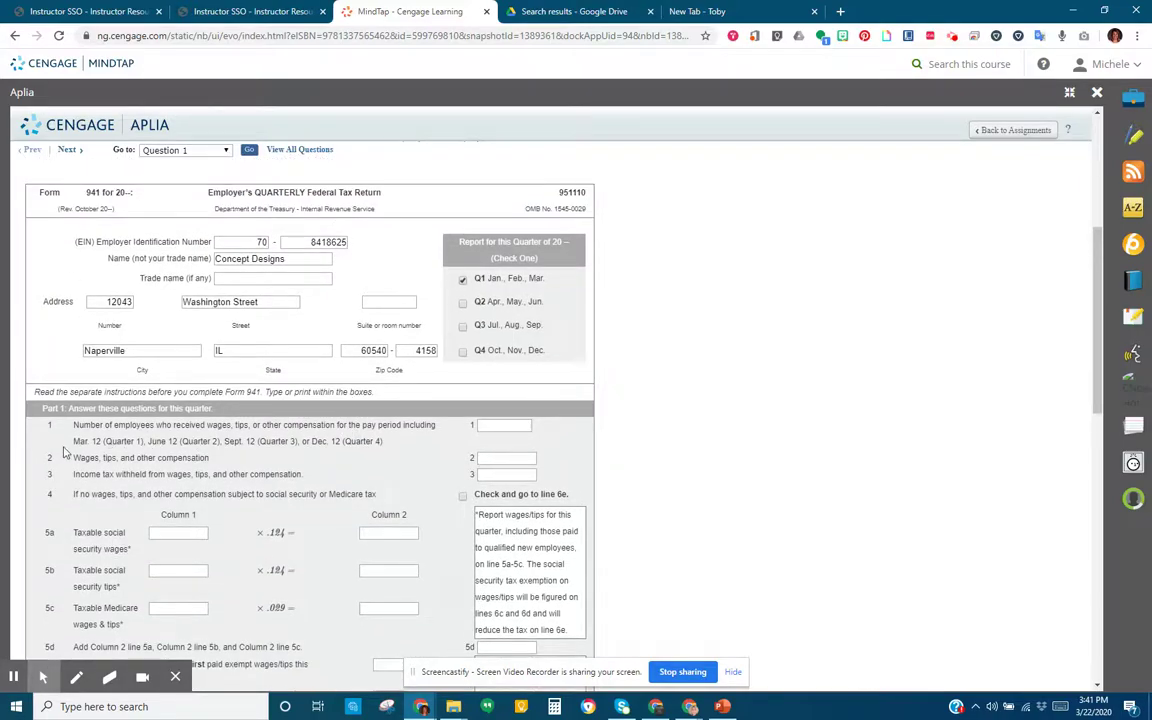
{"action": "scroll", "coordinate": [71, 451], "scroll_direction": "up", "scroll_amount": 5}
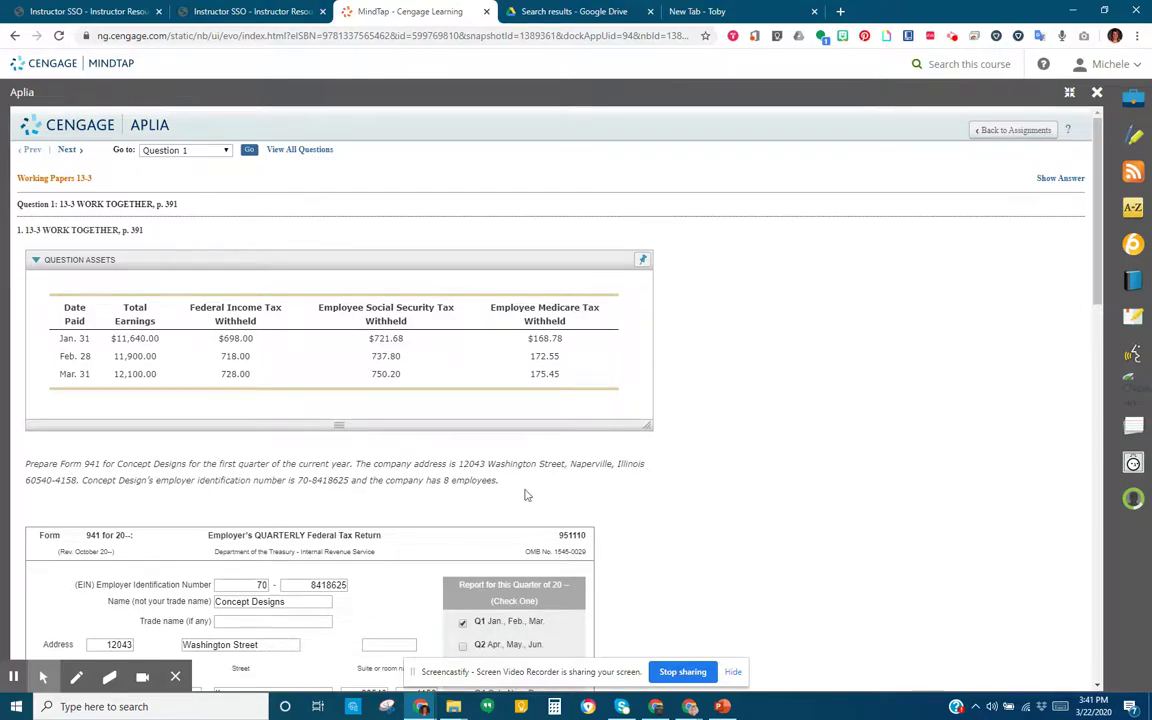
{"action": "scroll", "coordinate": [447, 484], "scroll_direction": "down", "scroll_amount": 4}
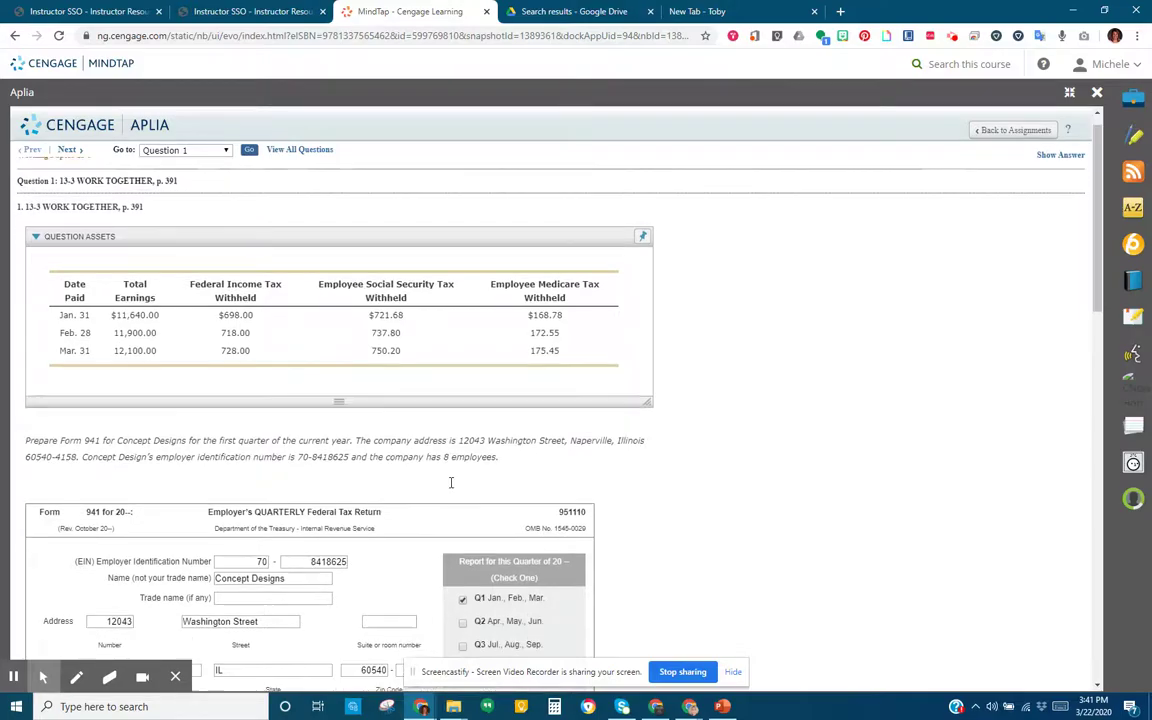
{"action": "left_click", "coordinate": [508, 493]}
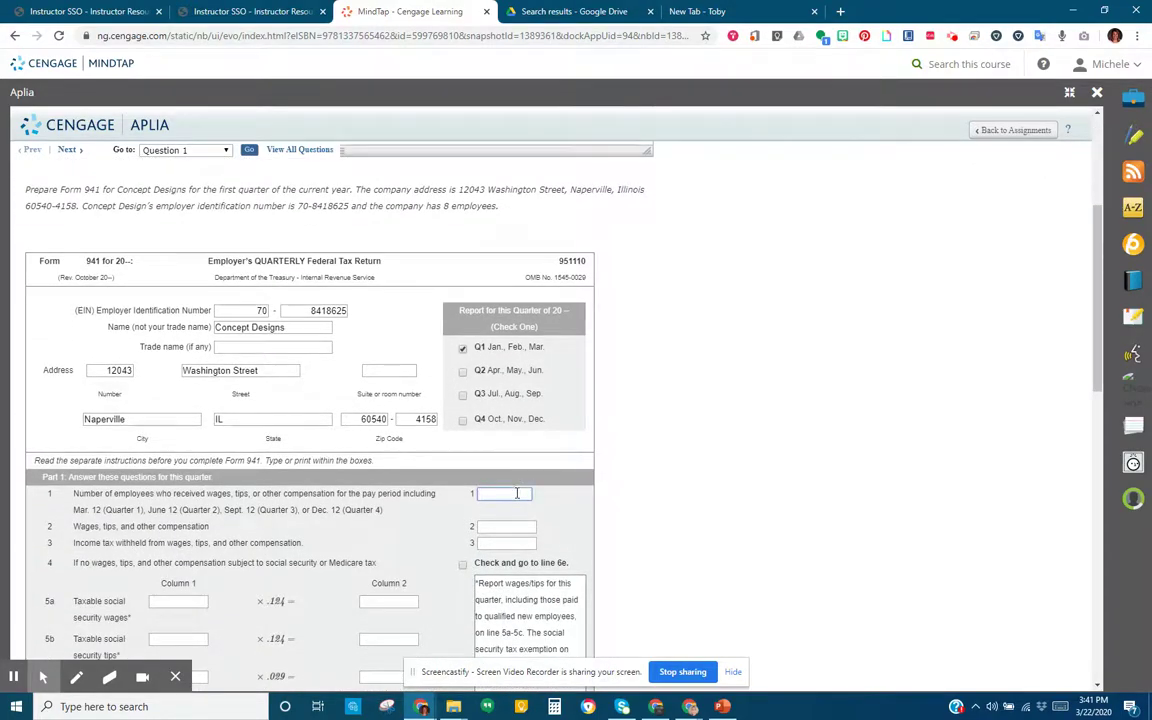
{"action": "type", "text": "8"}
{"action": "scroll", "coordinate": [423, 361], "scroll_direction": "up", "scroll_amount": 3}
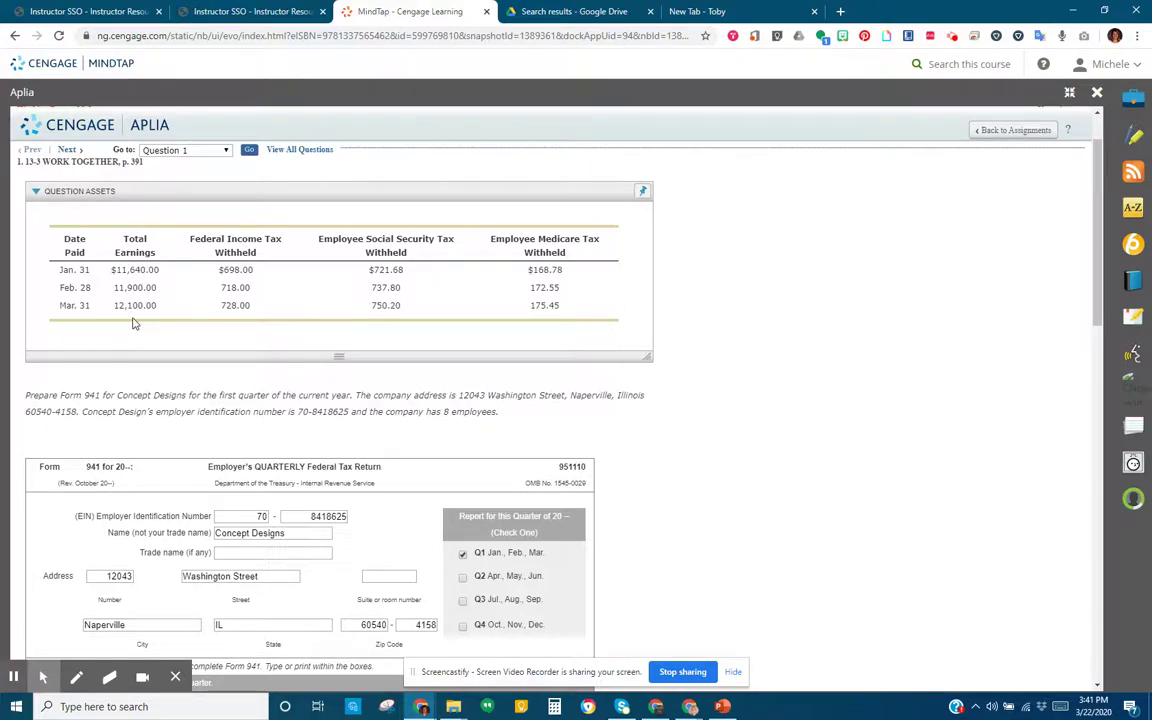
Step: Re-enter 8 on line 1 and enter 35,640.00 wages on line 2
{"action": "scroll", "coordinate": [135, 323], "scroll_direction": "down", "scroll_amount": 3}
{"action": "left_click", "coordinate": [492, 428]}
{"action": "type", "text": "8"}
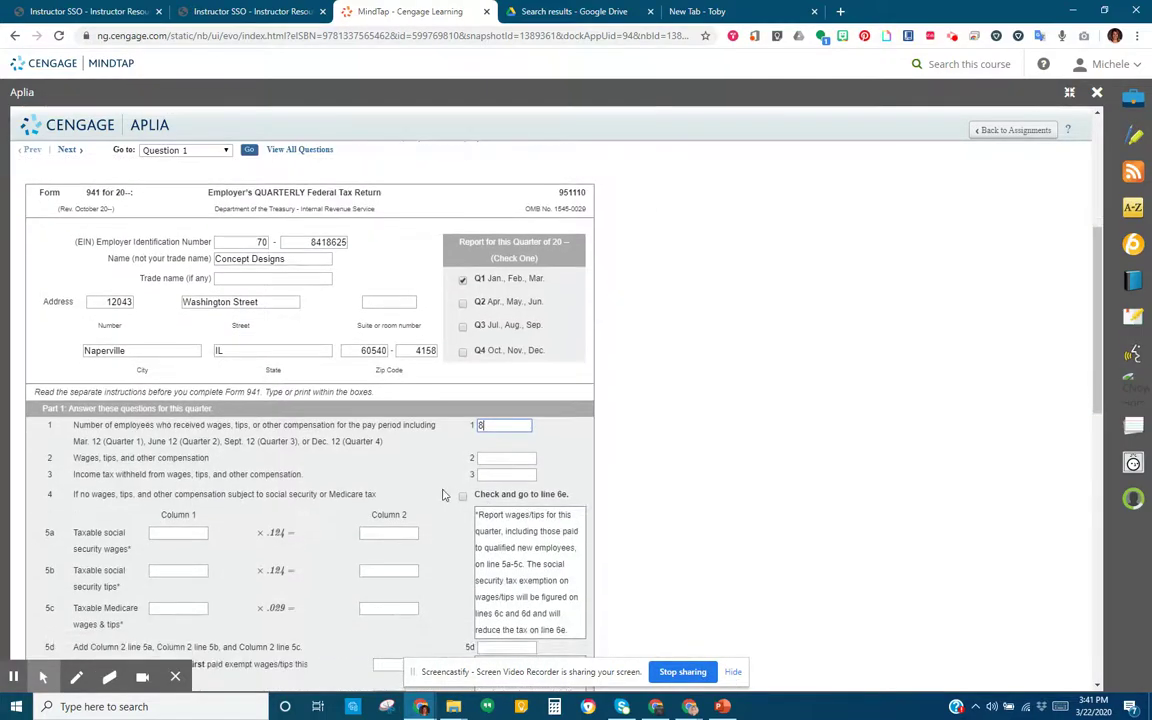
{"action": "left_click", "coordinate": [496, 460]}
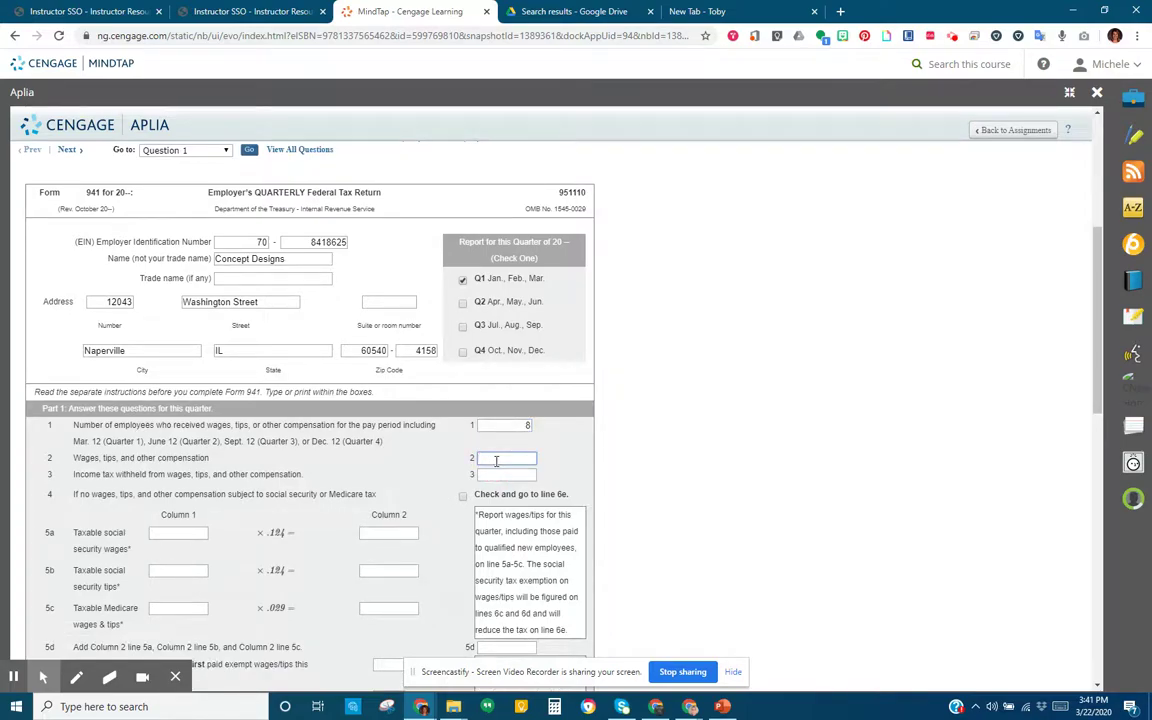
{"action": "type", "text": "35640.00"}
Step: Enter 2,144 as federal income tax withheld on line 3
{"action": "left_click", "coordinate": [521, 475]}
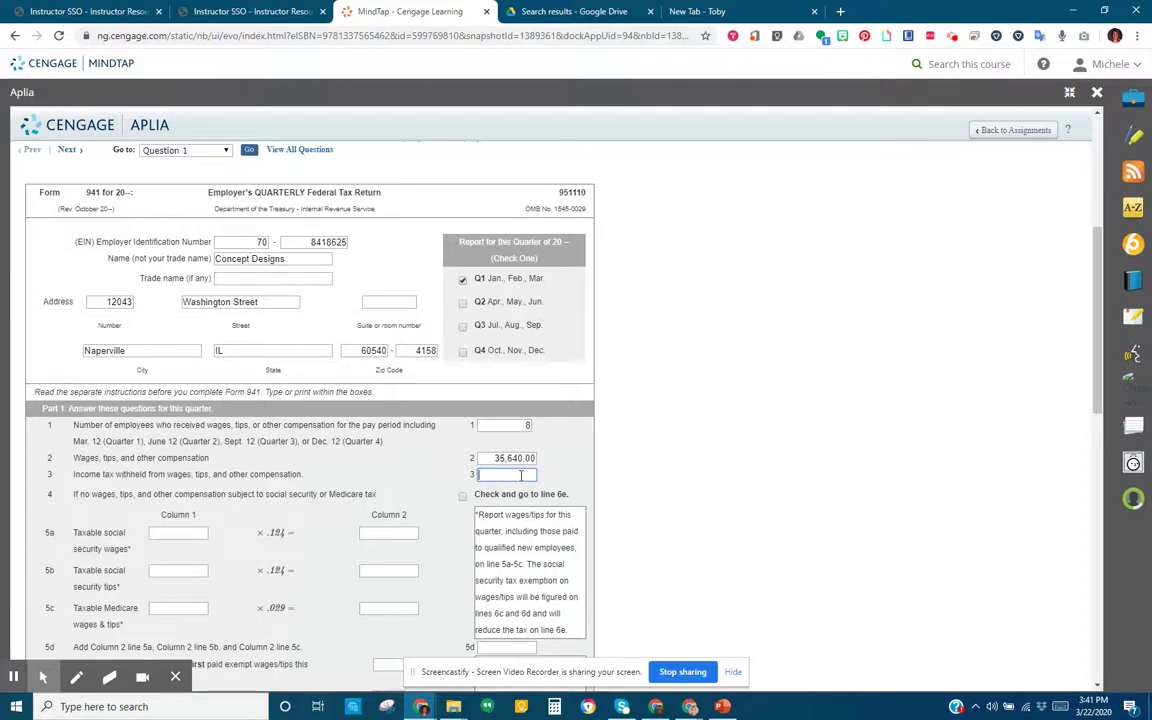
{"action": "scroll", "coordinate": [402, 398], "scroll_direction": "up", "scroll_amount": 3}
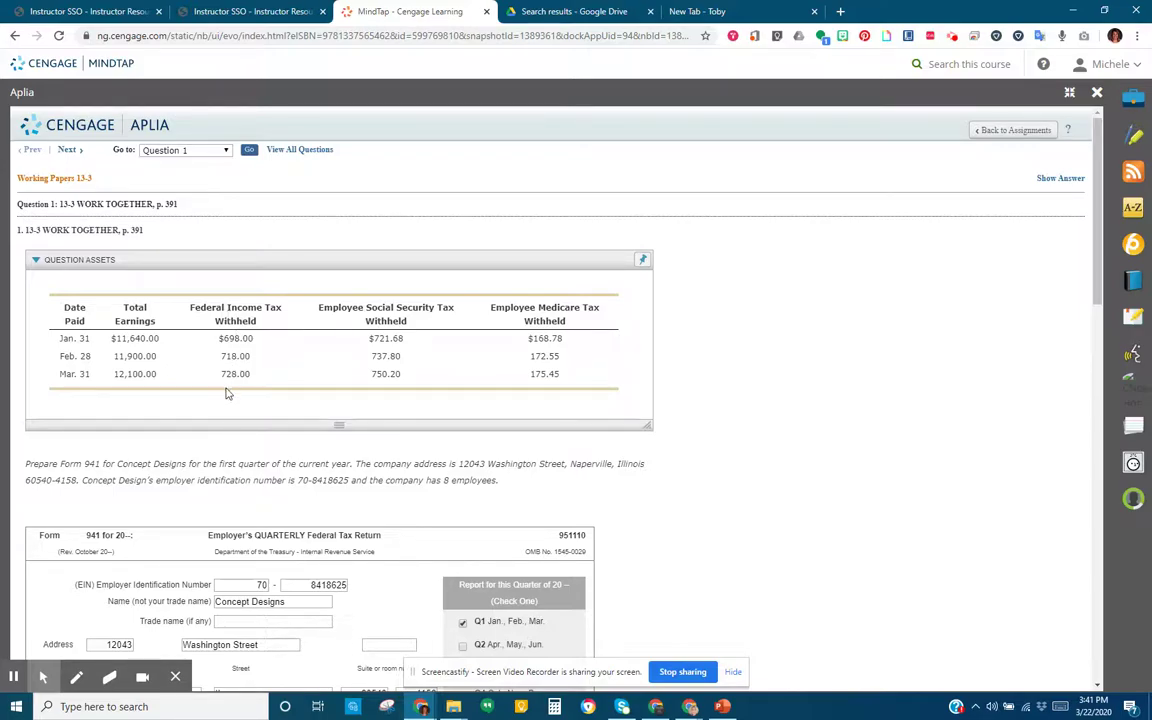
{"action": "scroll", "coordinate": [226, 393], "scroll_direction": "down", "scroll_amount": 2}
{"action": "scroll", "coordinate": [476, 515], "scroll_direction": "down", "scroll_amount": 1}
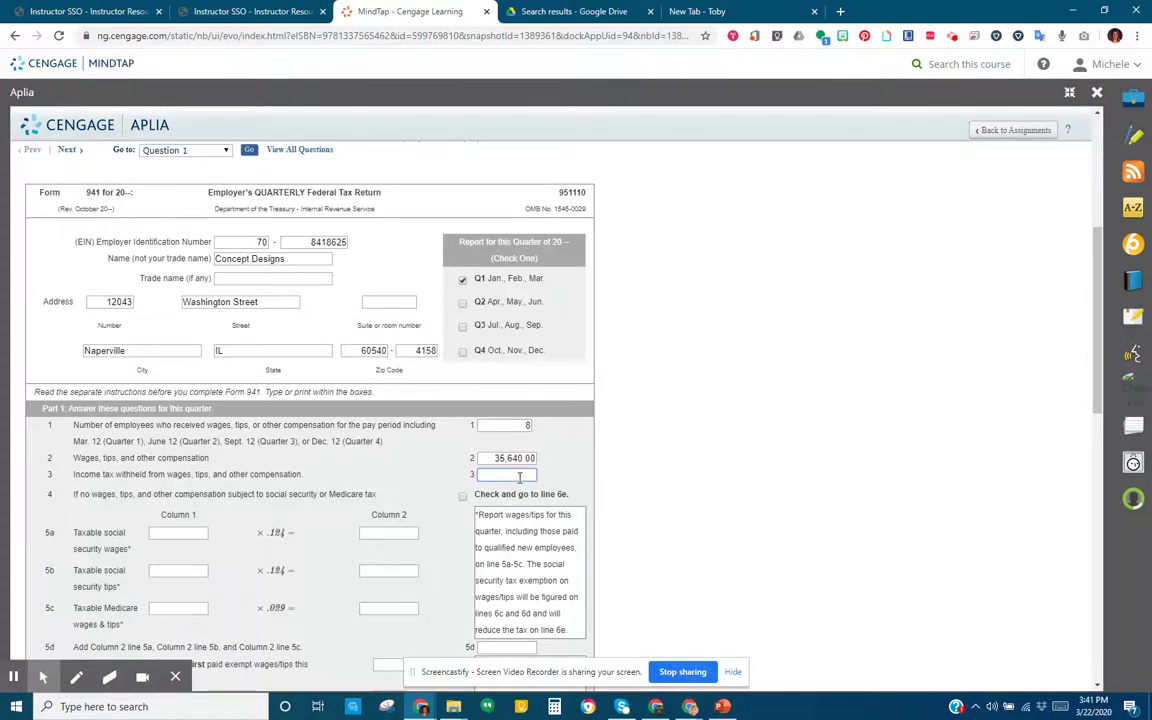
{"action": "type", "text": "2144"}
{"action": "left_click", "coordinate": [566, 476]}
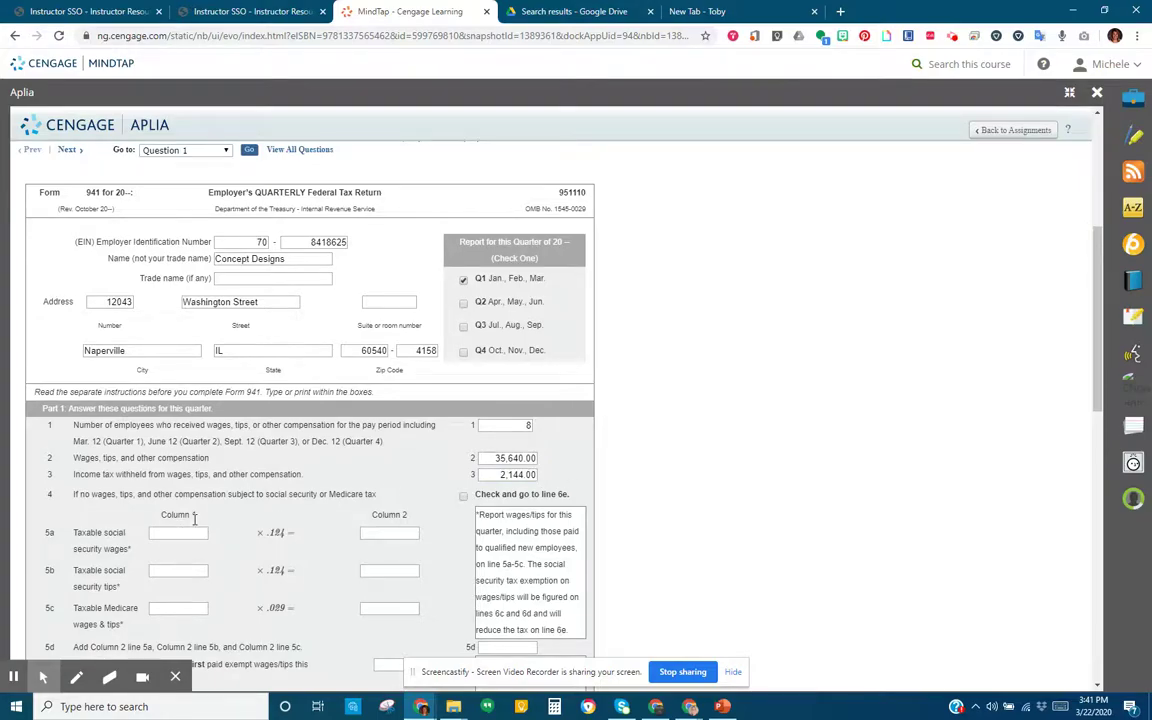
{"action": "scroll", "coordinate": [172, 468], "scroll_direction": "down", "scroll_amount": 2}
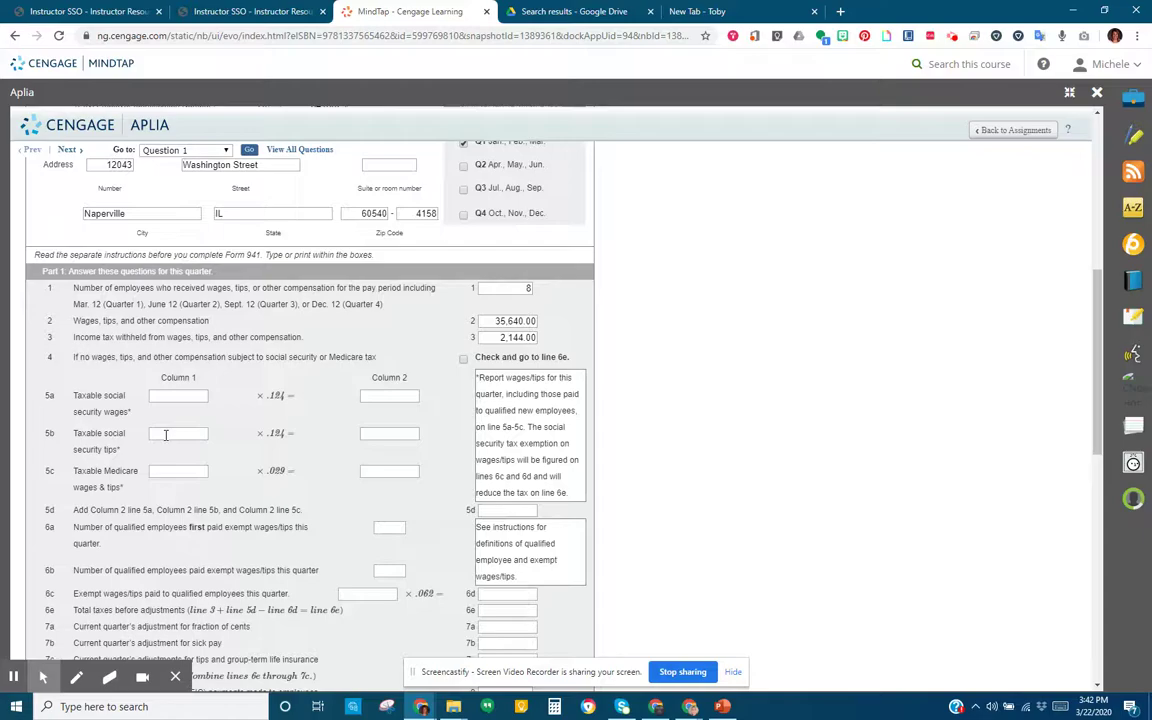
{"action": "left_click", "coordinate": [166, 396]}
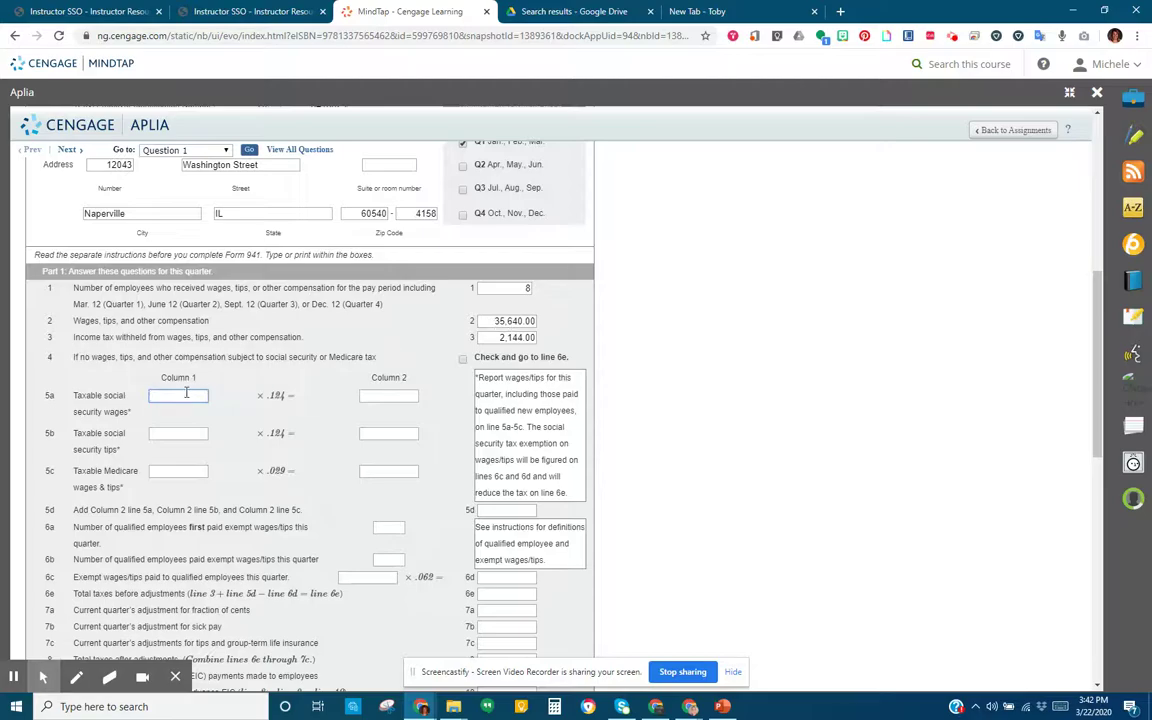
Step: Enter 35,640 wages on lines 5a and 5c, with taxes 4,419.36 and 1,033.56
{"action": "left_click", "coordinate": [183, 395]}
{"action": "type", "text": "35640"}
{"action": "left_click", "coordinate": [174, 469]}
{"action": "type", "text": "35640"}
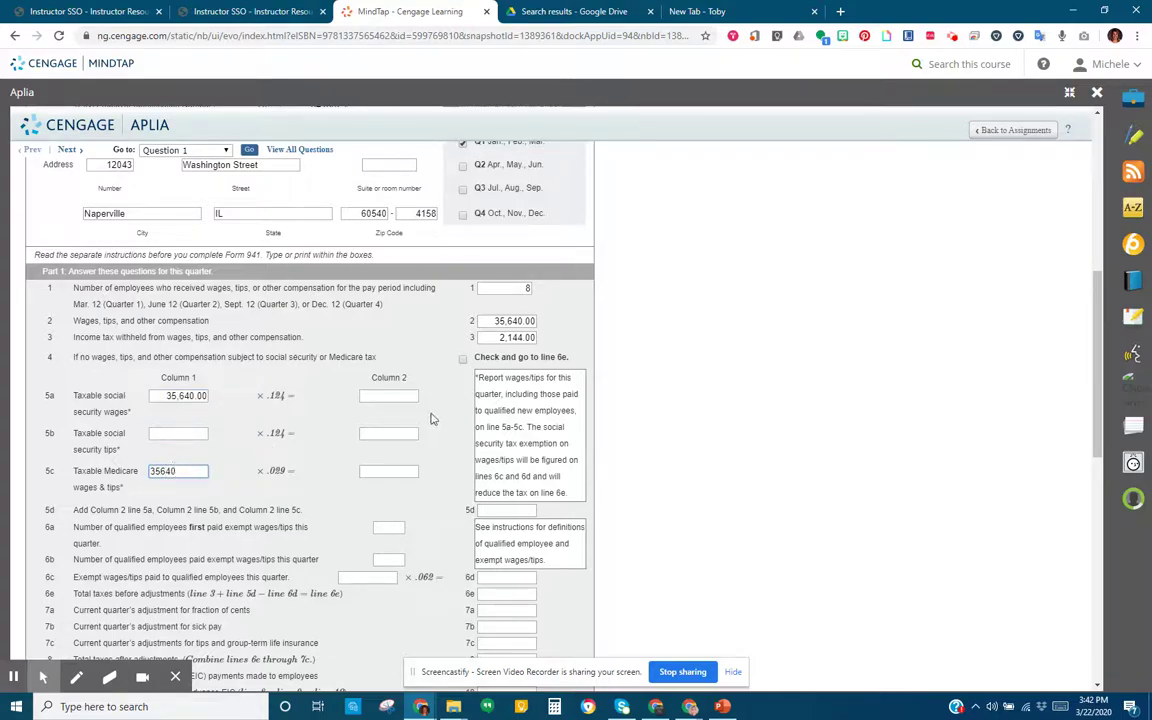
{"action": "left_click", "coordinate": [403, 396]}
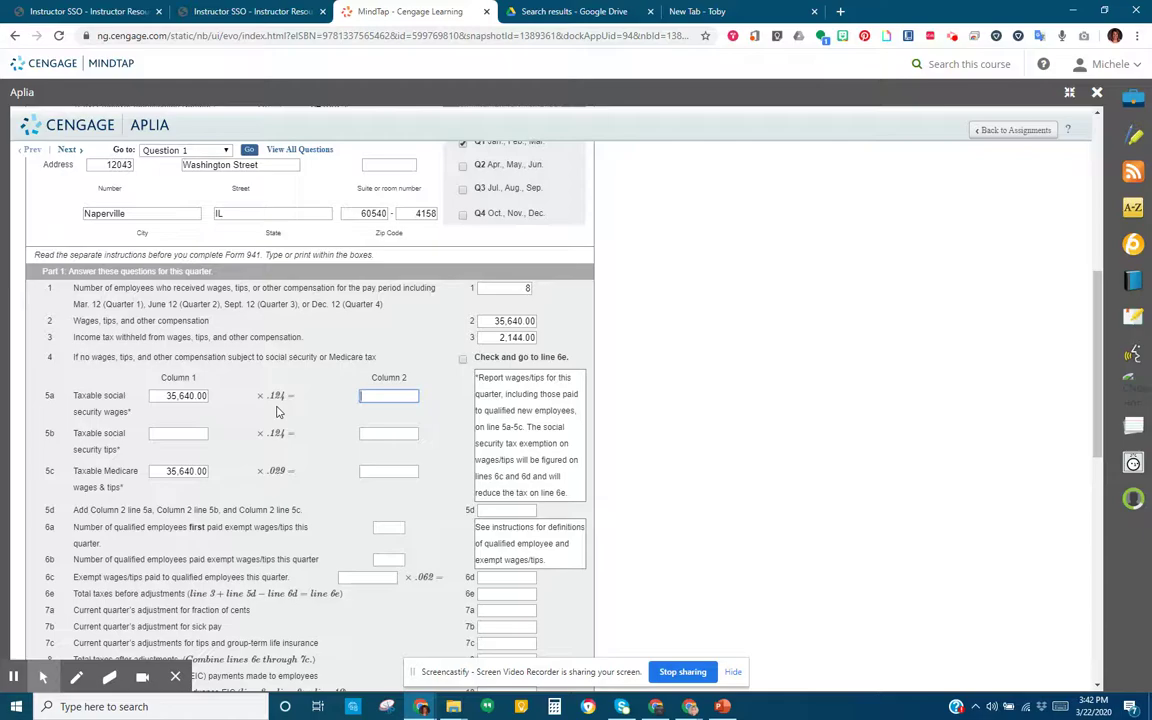
{"action": "type", "text": "4419.36"}
{"action": "left_click", "coordinate": [383, 473]}
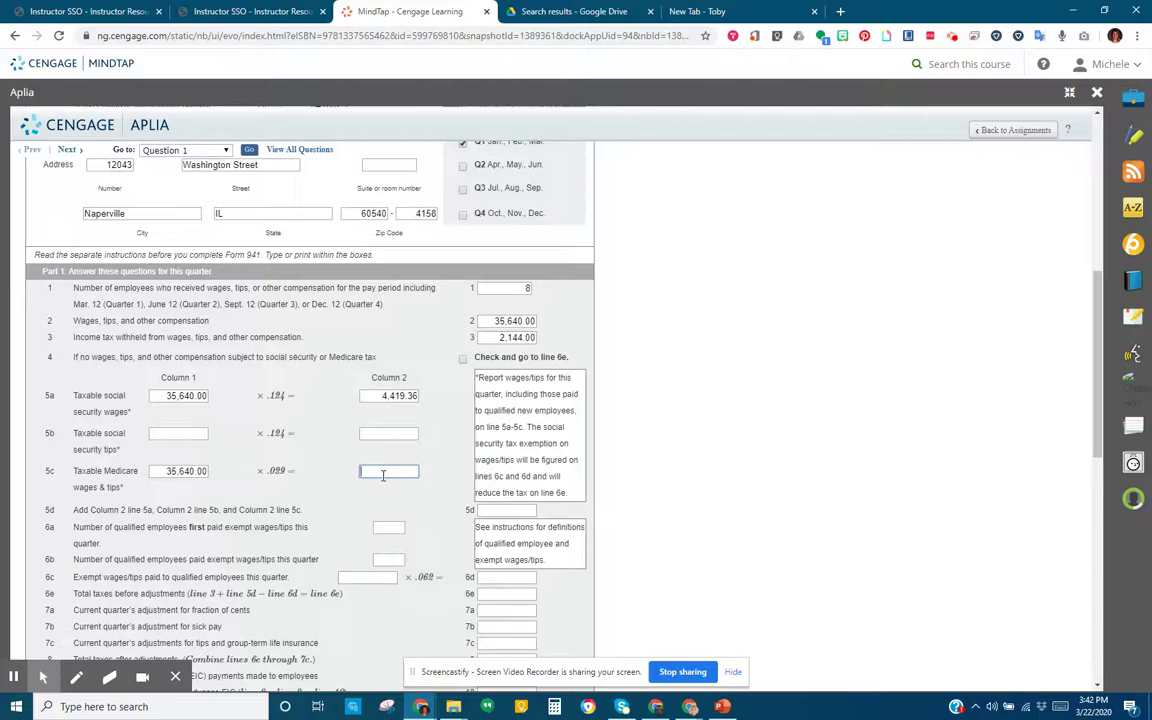
{"action": "type", "text": "1,033.56"}
{"action": "left_click", "coordinate": [420, 479]}
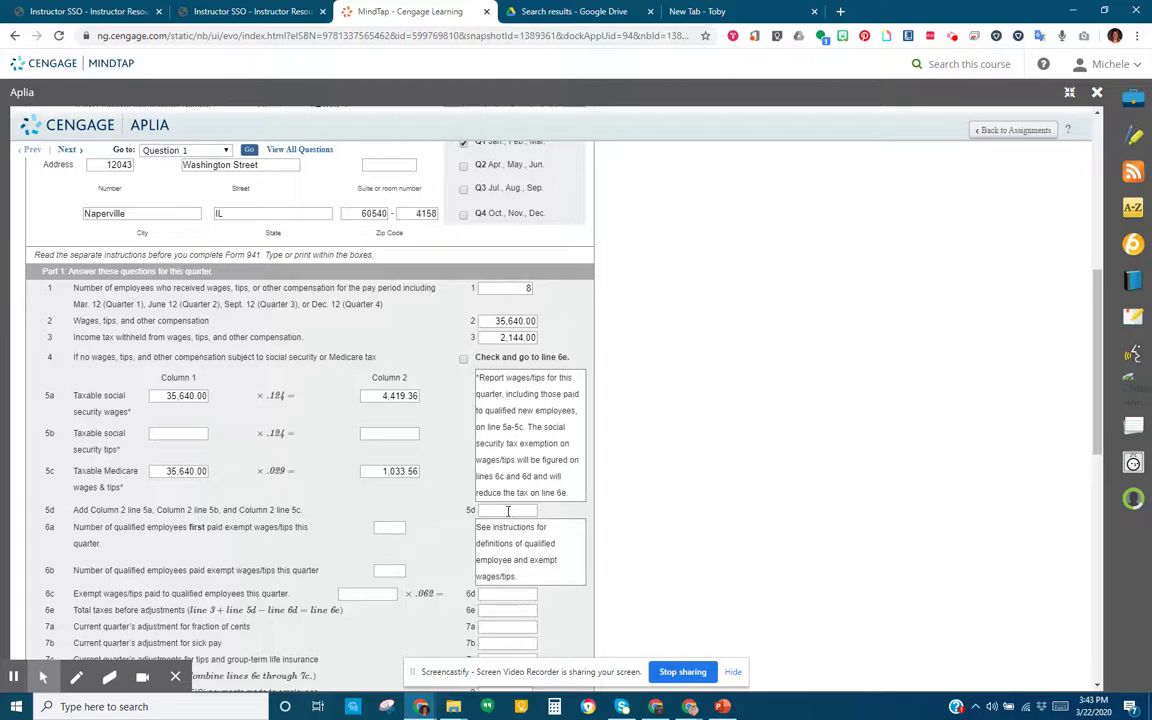
Step: Enter 5,452.92 as the line 5d social security and Medicare tax total
{"action": "left_click", "coordinate": [511, 511]}
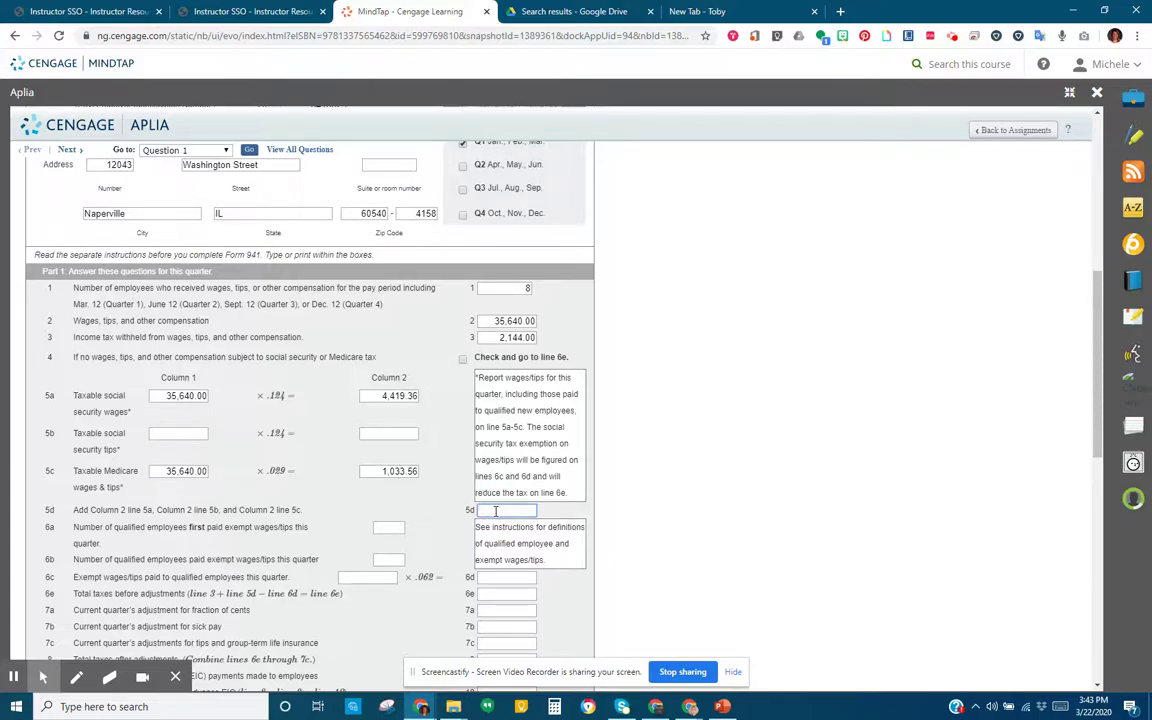
{"action": "type", "text": "5,452.92"}
{"action": "left_click", "coordinate": [445, 510]}
{"action": "scroll", "coordinate": [331, 509], "scroll_direction": "down", "scroll_amount": 2}
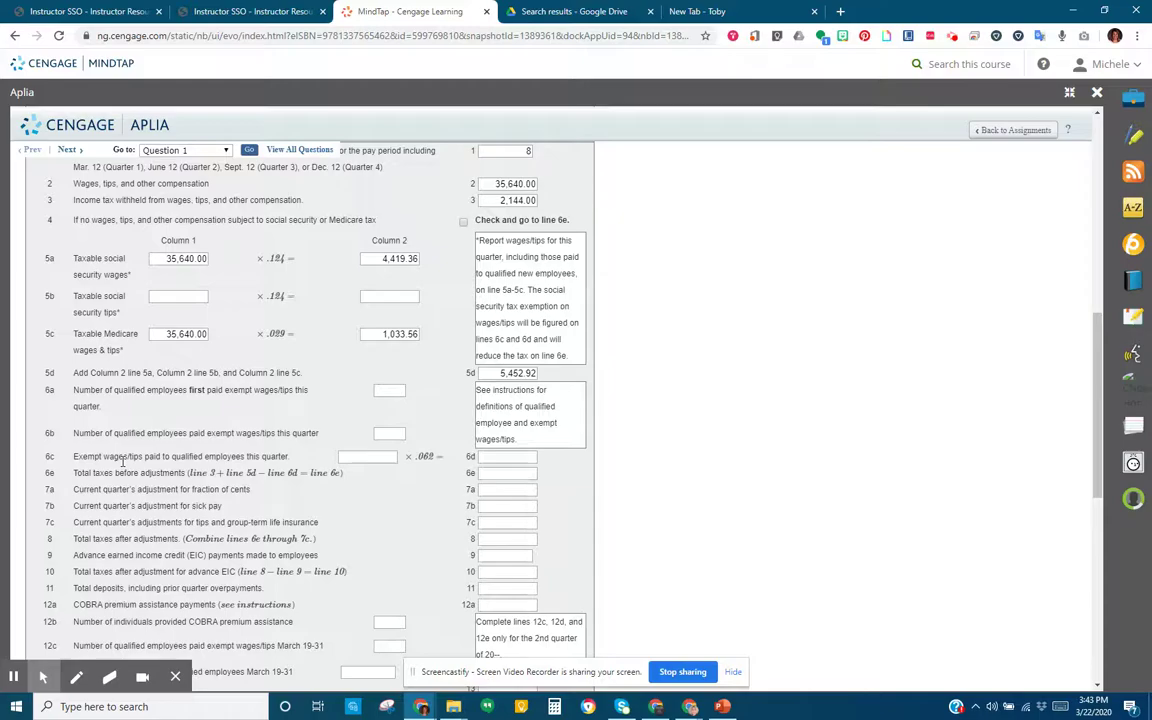
Step: Clear line 6d so it stays blank
{"action": "left_click", "coordinate": [524, 456]}
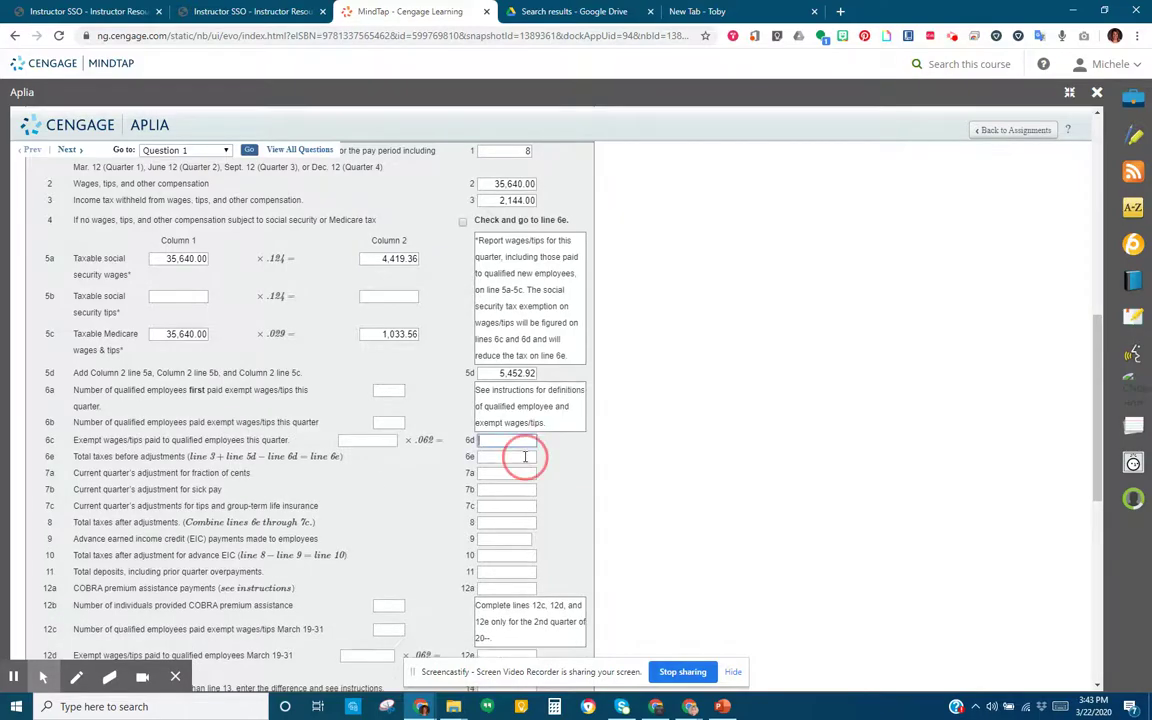
{"action": "type", "text": "0"}
{"action": "key", "text": "BackSpace"}
{"action": "left_click", "coordinate": [499, 457]}
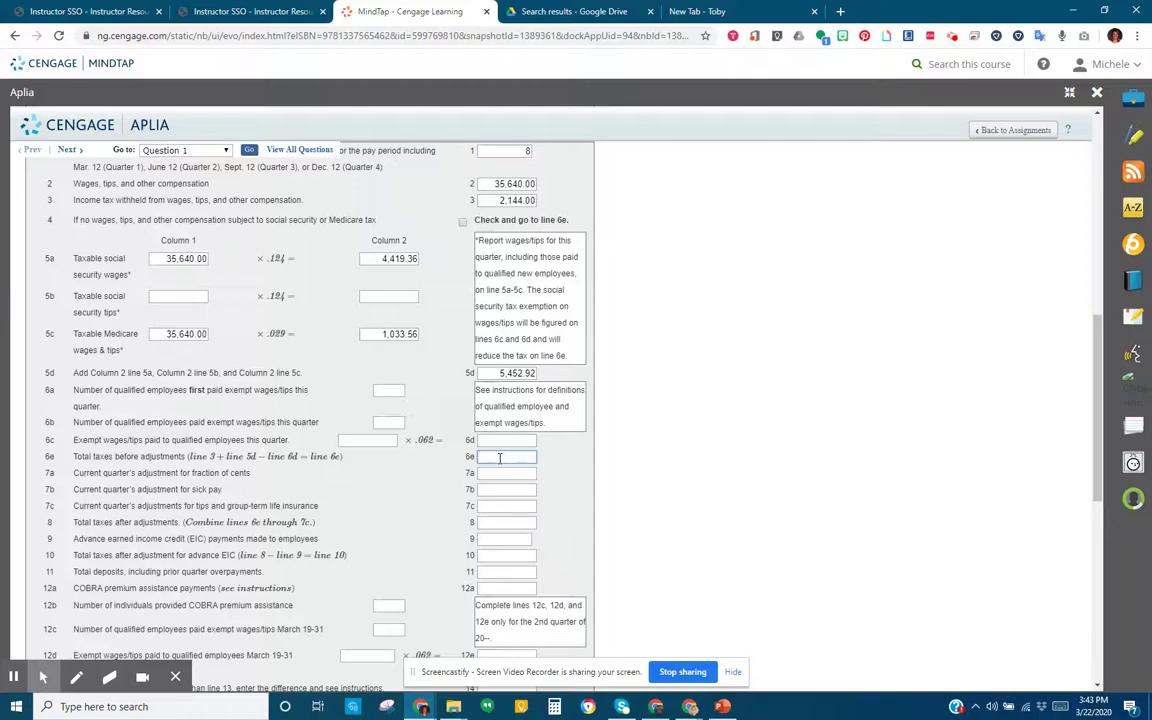
{"action": "left_click", "coordinate": [500, 457]}
Step: Enter 7,596.92 on line 6e and 0 on adjustment lines 7b and 7c
{"action": "type", "text": "7596.92"}
{"action": "left_click", "coordinate": [519, 476]}
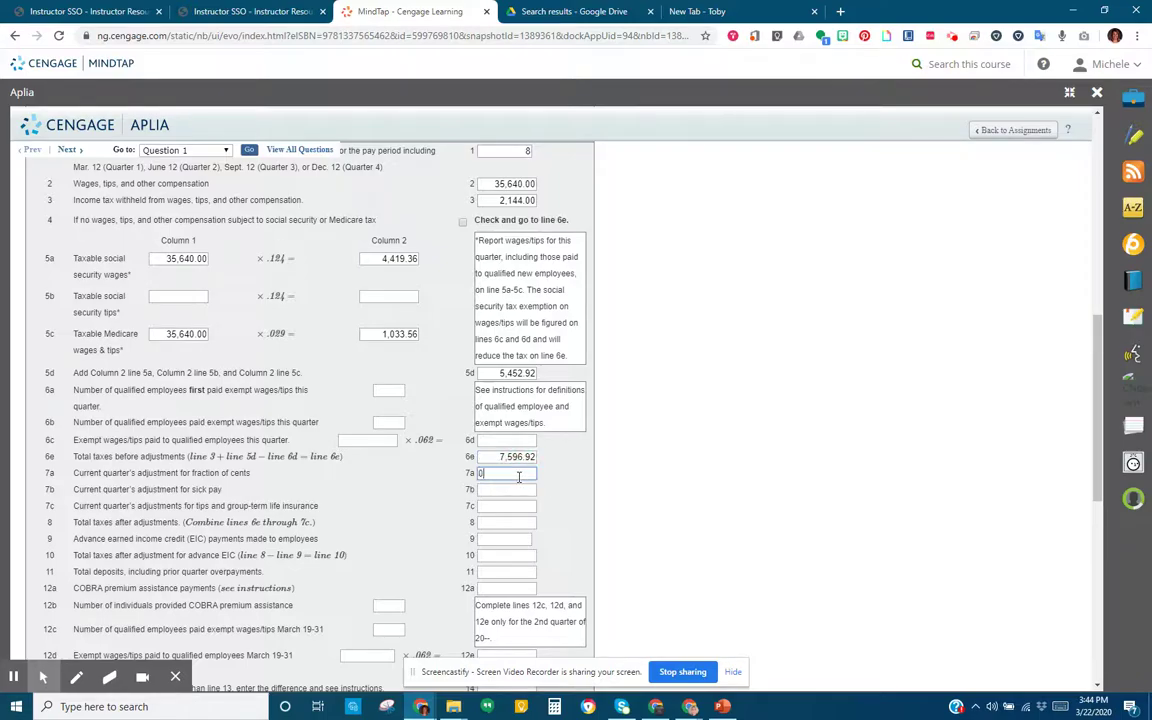
{"action": "left_click", "coordinate": [502, 490]}
{"action": "type", "text": "0"}
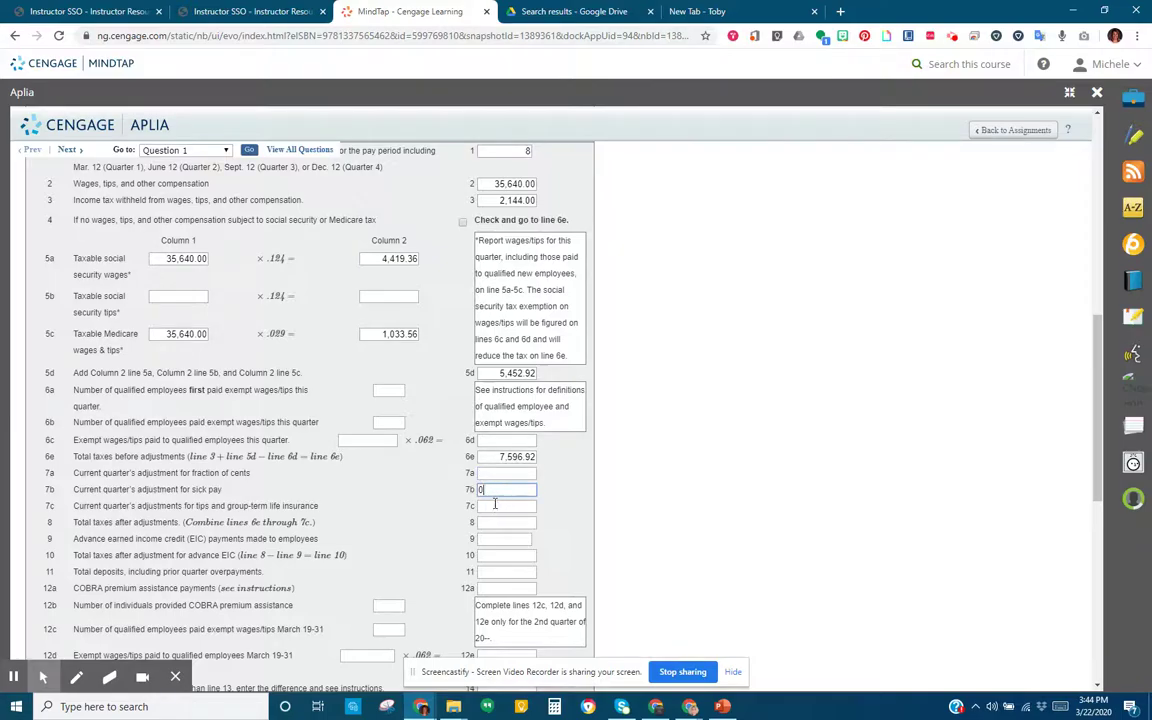
{"action": "left_click", "coordinate": [494, 505]}
{"action": "type", "text": "0"}
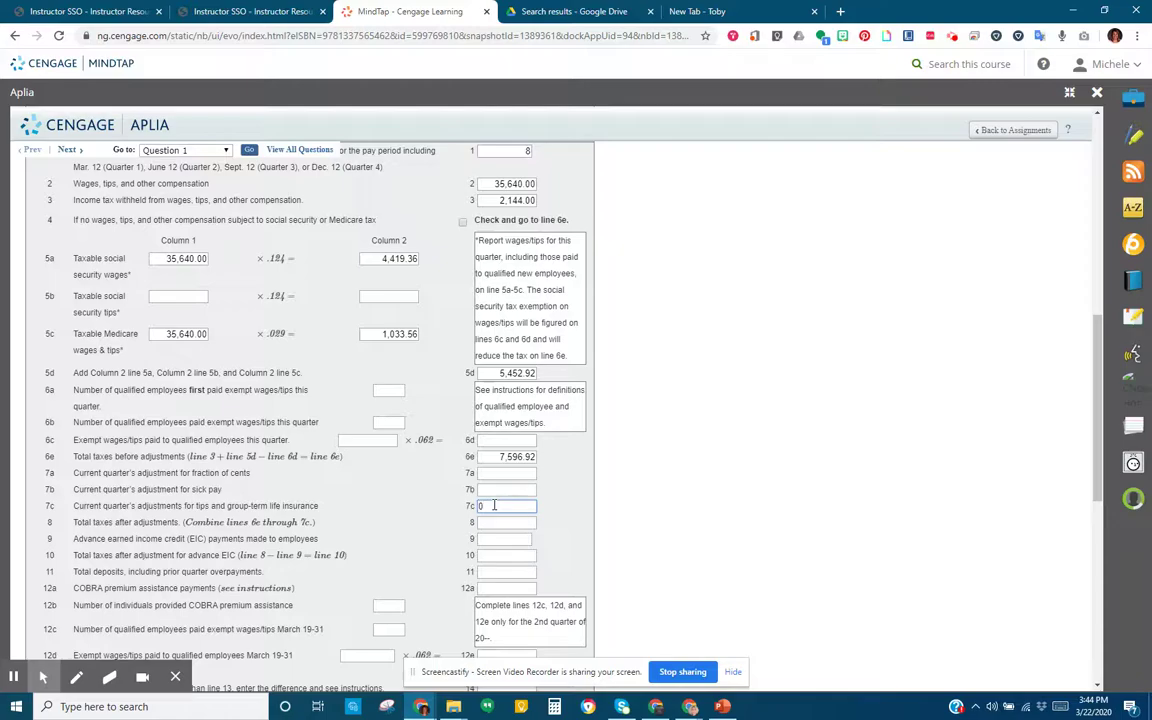
Step: Enter 7,596.92 on lines 8 and 10, with 0 on line 9
{"action": "left_click", "coordinate": [505, 523]}
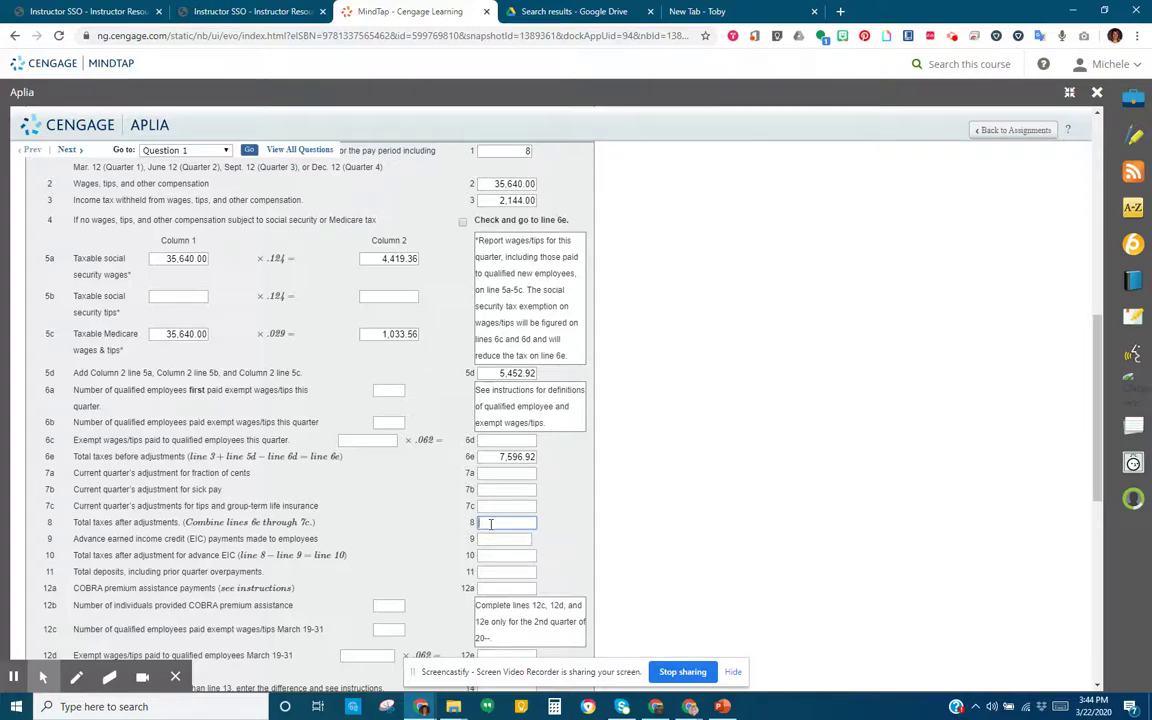
{"action": "type", "text": "7596.92"}
{"action": "left_click", "coordinate": [507, 539]}
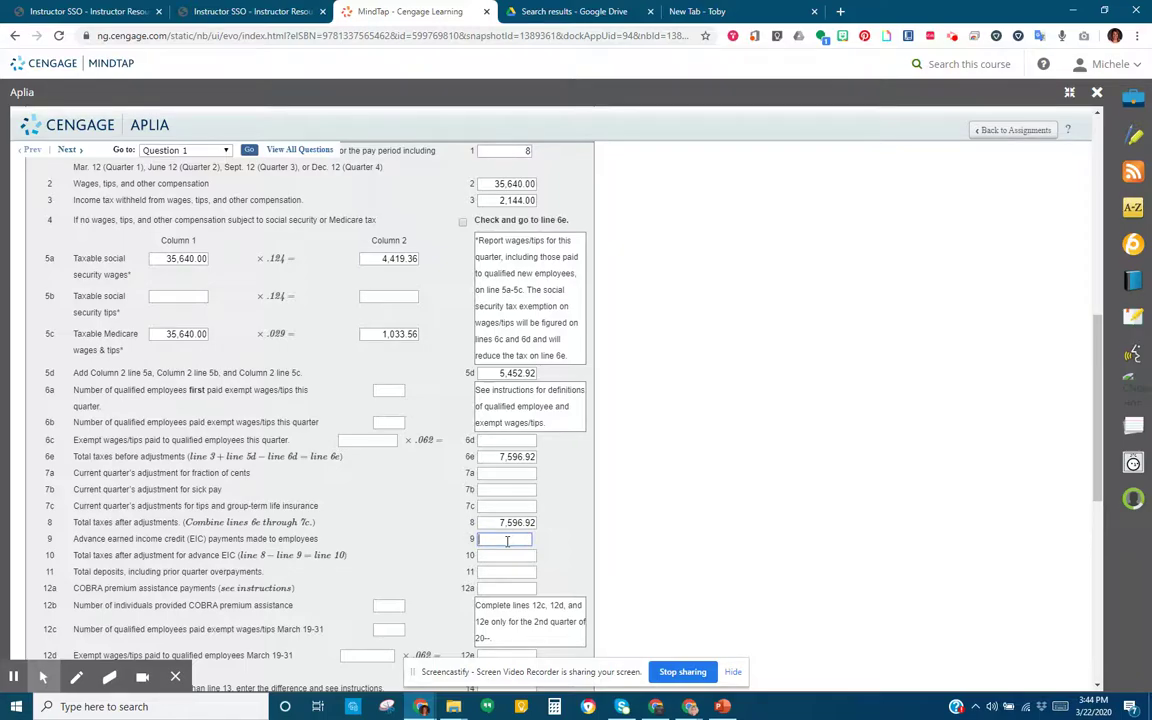
{"action": "type", "text": "0"}
{"action": "left_click", "coordinate": [500, 557]}
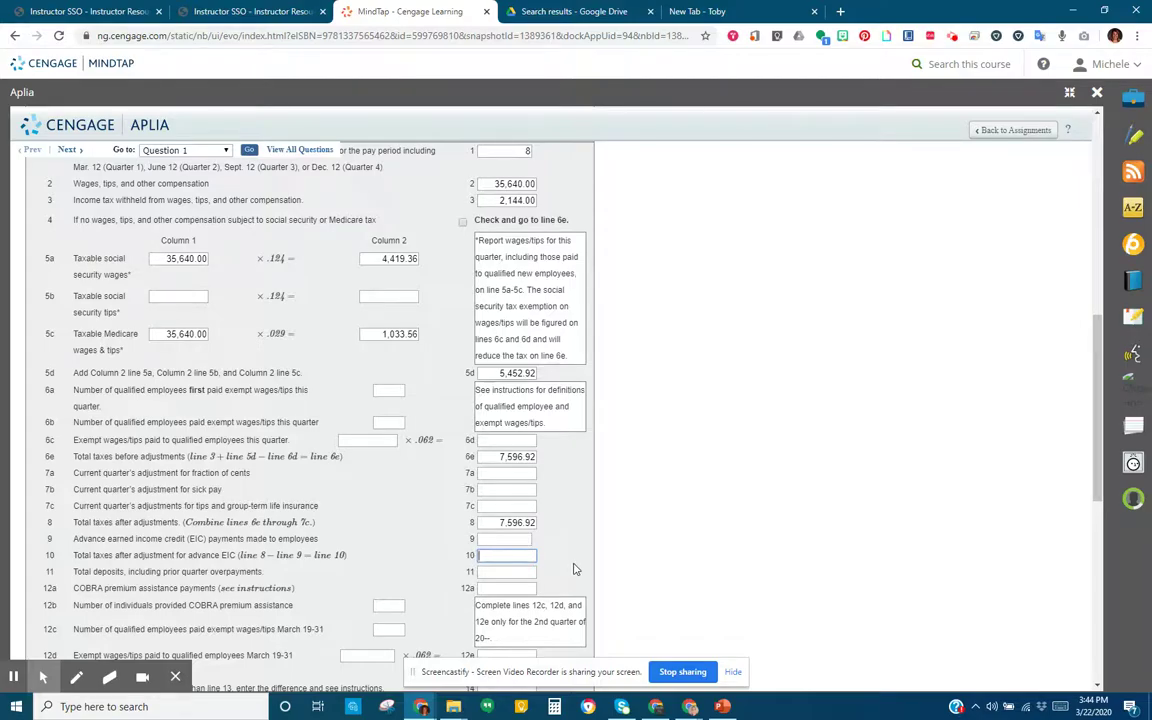
{"action": "type", "text": "7596.92"}
{"action": "left_click", "coordinate": [506, 572]}
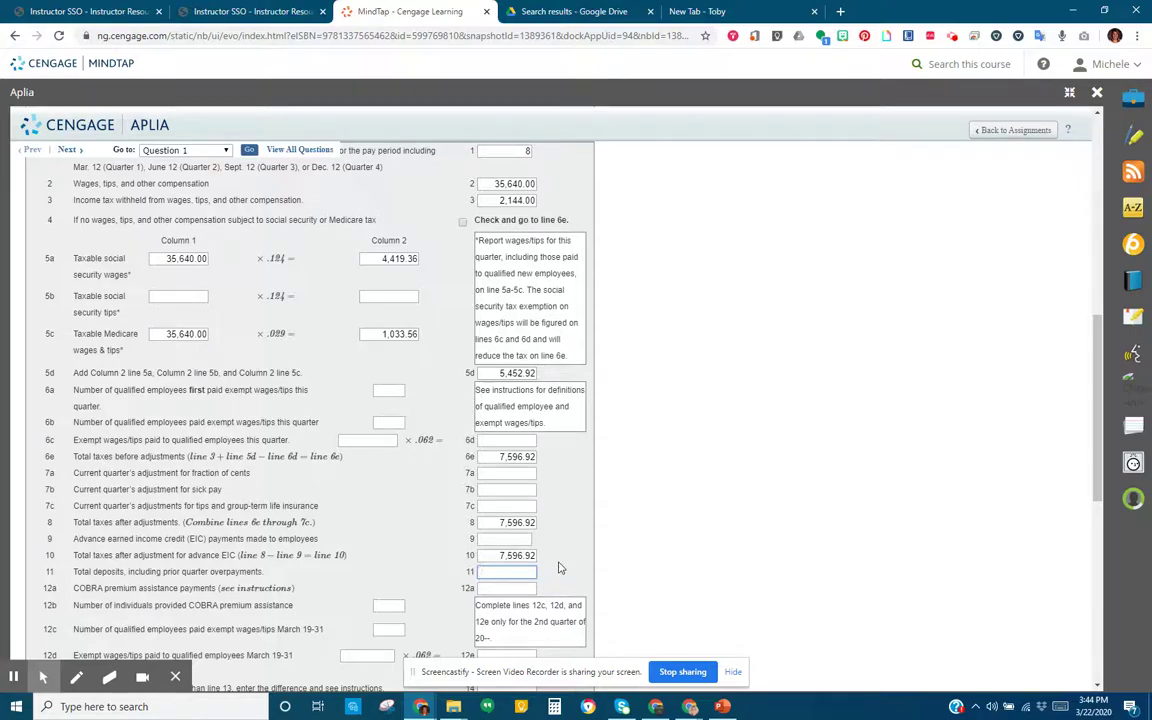
{"action": "scroll", "coordinate": [560, 567], "scroll_direction": "down", "scroll_amount": 5}
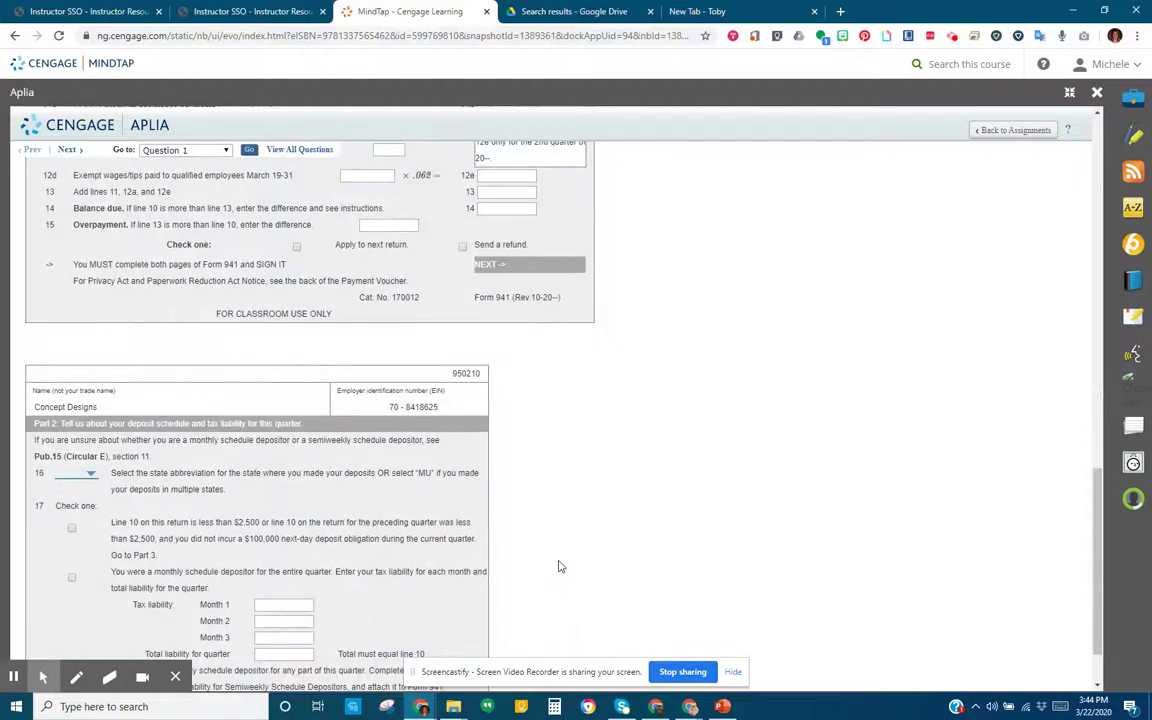
{"action": "scroll", "coordinate": [560, 567], "scroll_direction": "down", "scroll_amount": 1}
{"action": "scroll", "coordinate": [560, 567], "scroll_direction": "up", "scroll_amount": 8}
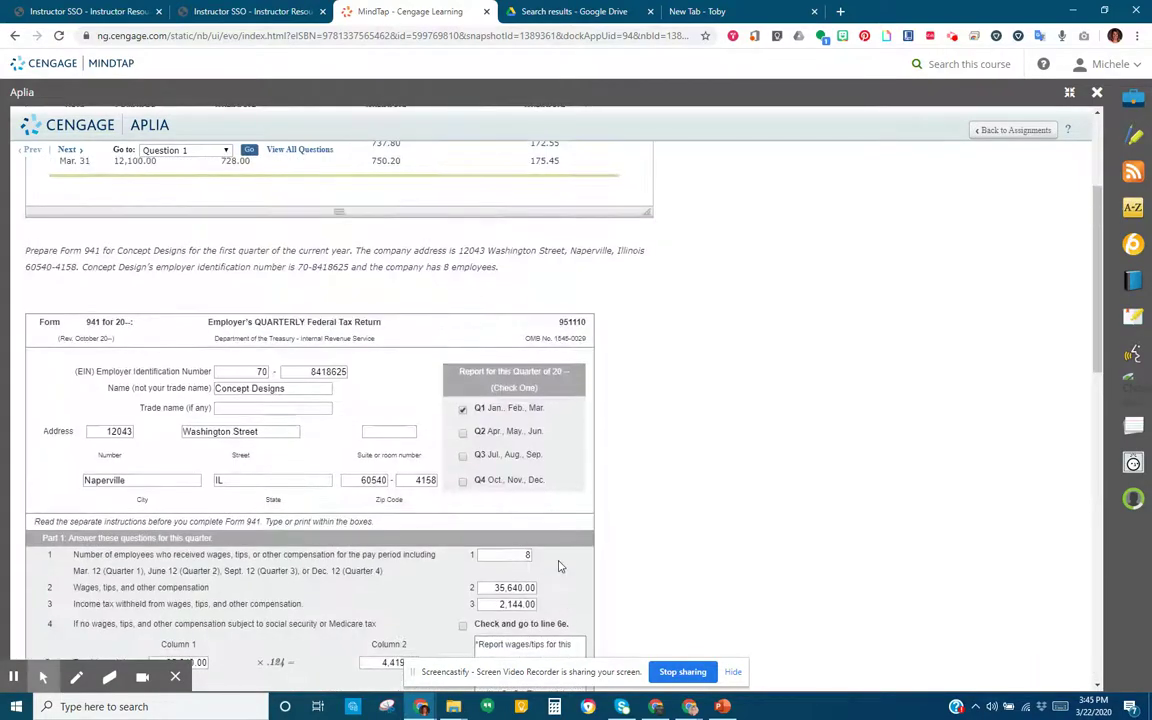
{"action": "scroll", "coordinate": [560, 567], "scroll_direction": "up", "scroll_amount": 2}
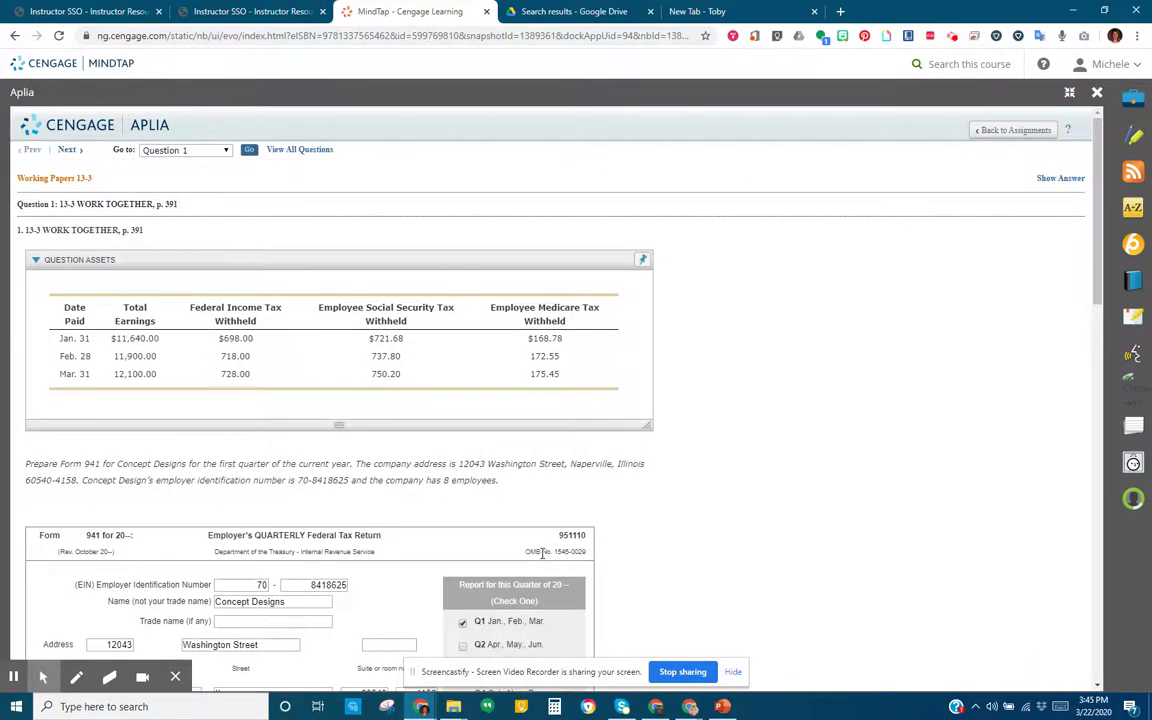
Step: Choose IL as the line 16 deposit state and check the monthly schedule depositor box
{"action": "scroll", "coordinate": [543, 553], "scroll_direction": "down", "scroll_amount": 2}
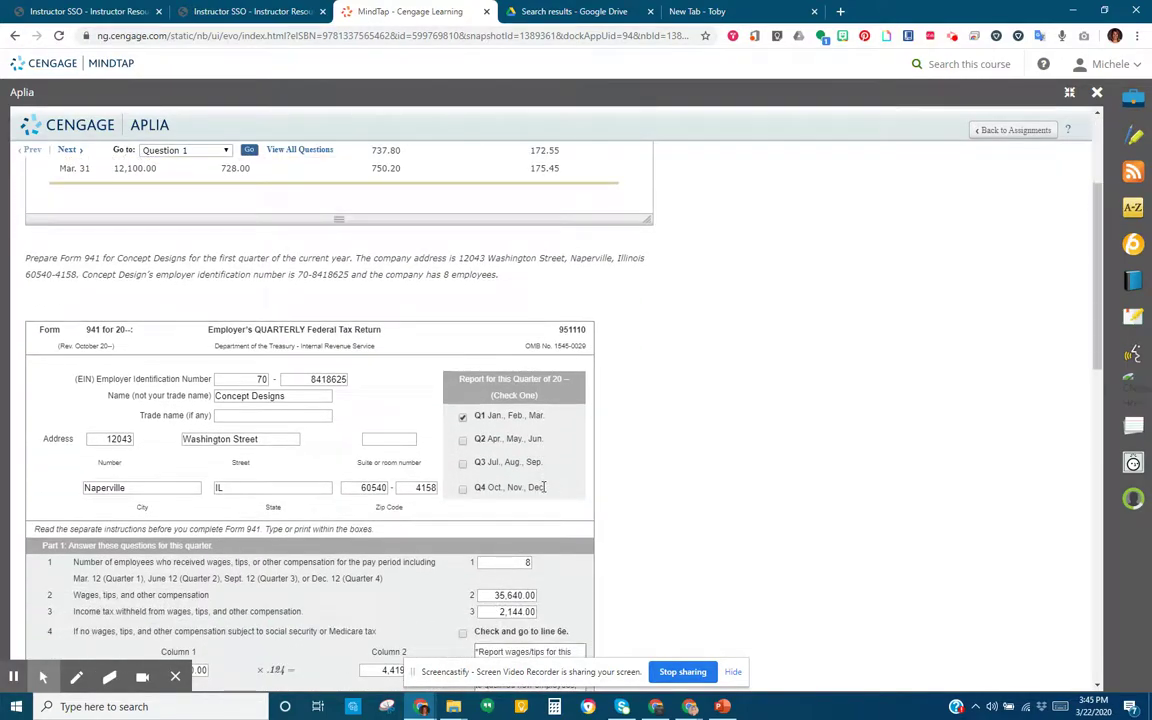
{"action": "scroll", "coordinate": [489, 514], "scroll_direction": "down", "scroll_amount": 7}
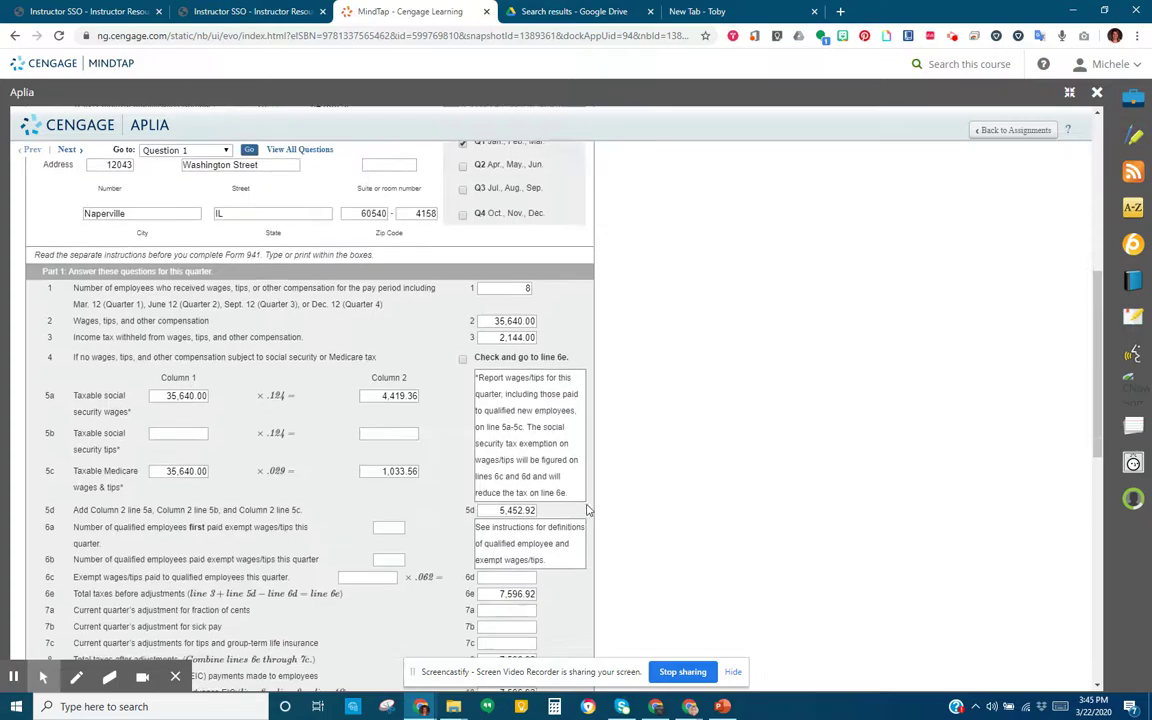
{"action": "scroll", "coordinate": [590, 513], "scroll_direction": "down", "scroll_amount": 3}
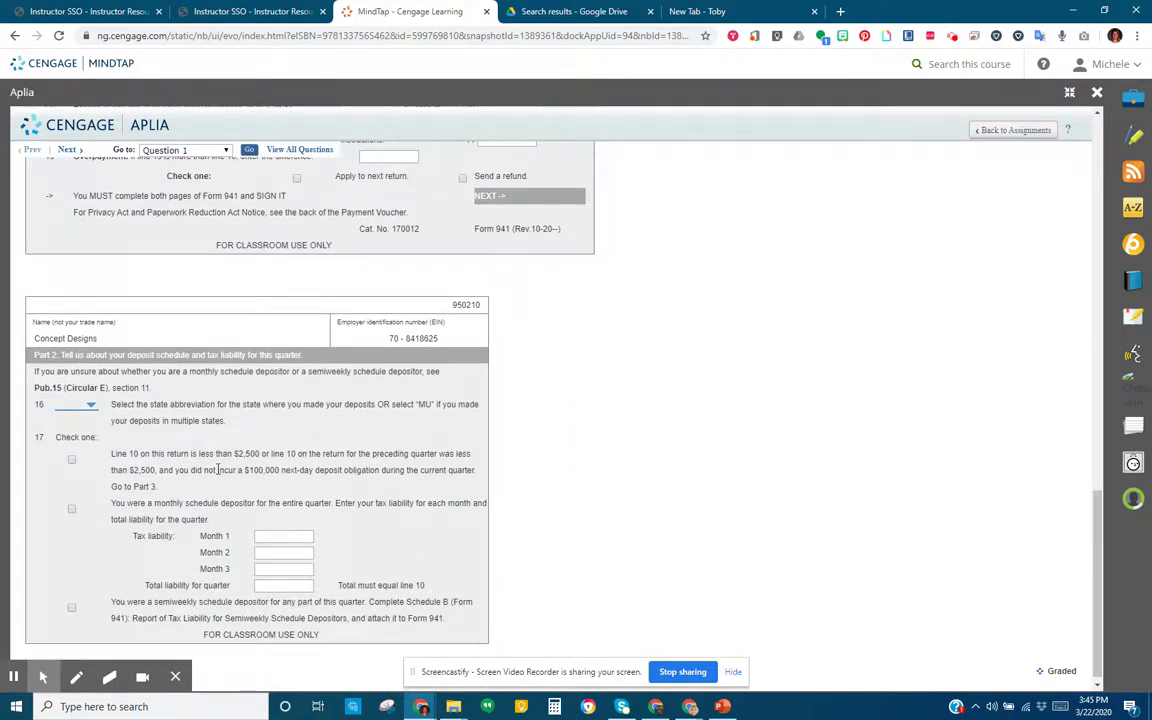
{"action": "scroll", "coordinate": [555, 283], "scroll_direction": "up", "scroll_amount": 2}
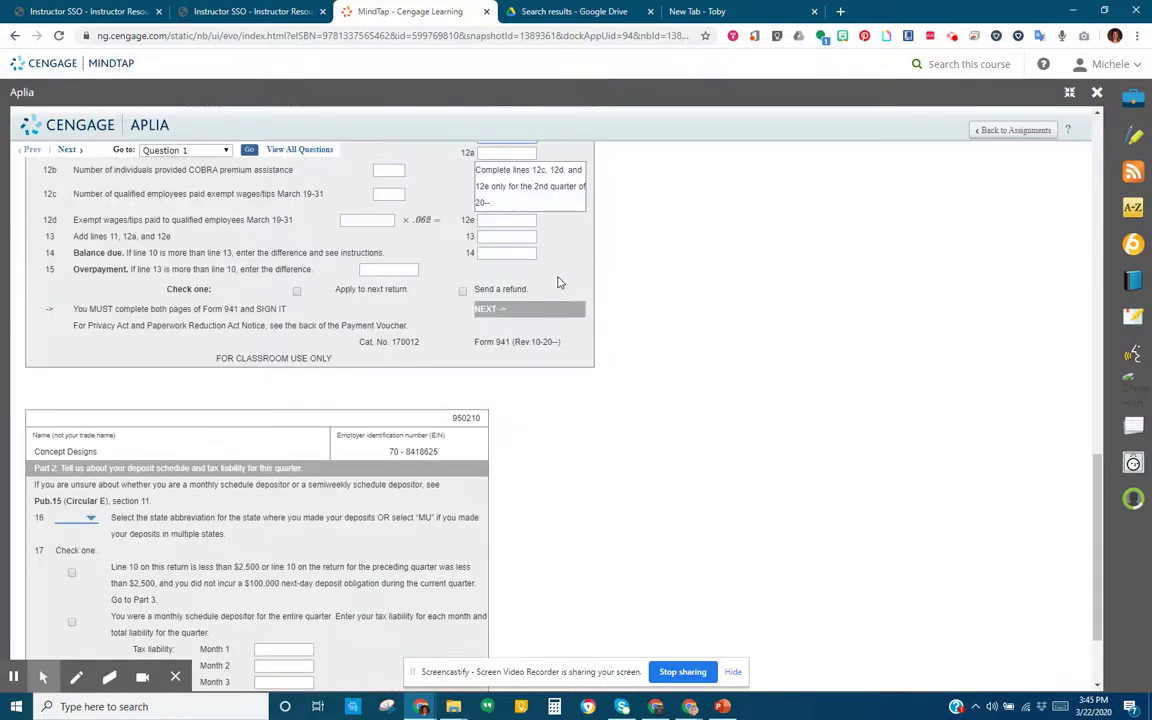
{"action": "scroll", "coordinate": [545, 288], "scroll_direction": "down", "scroll_amount": 2}
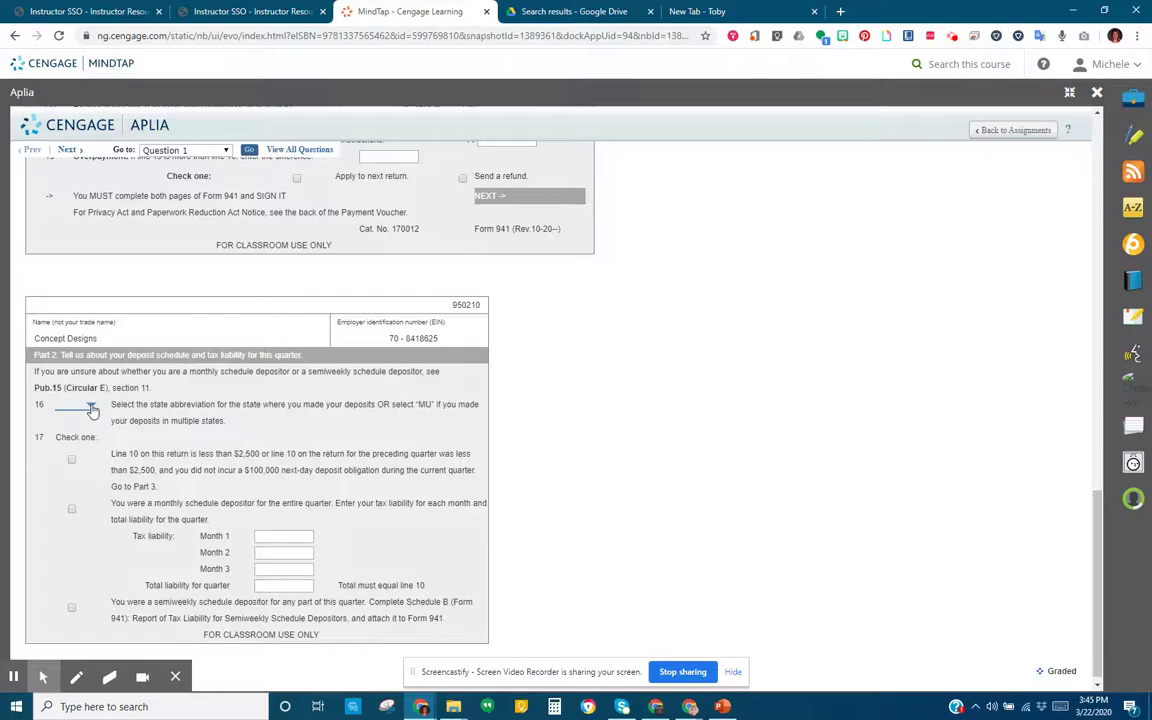
{"action": "left_click", "coordinate": [91, 408]}
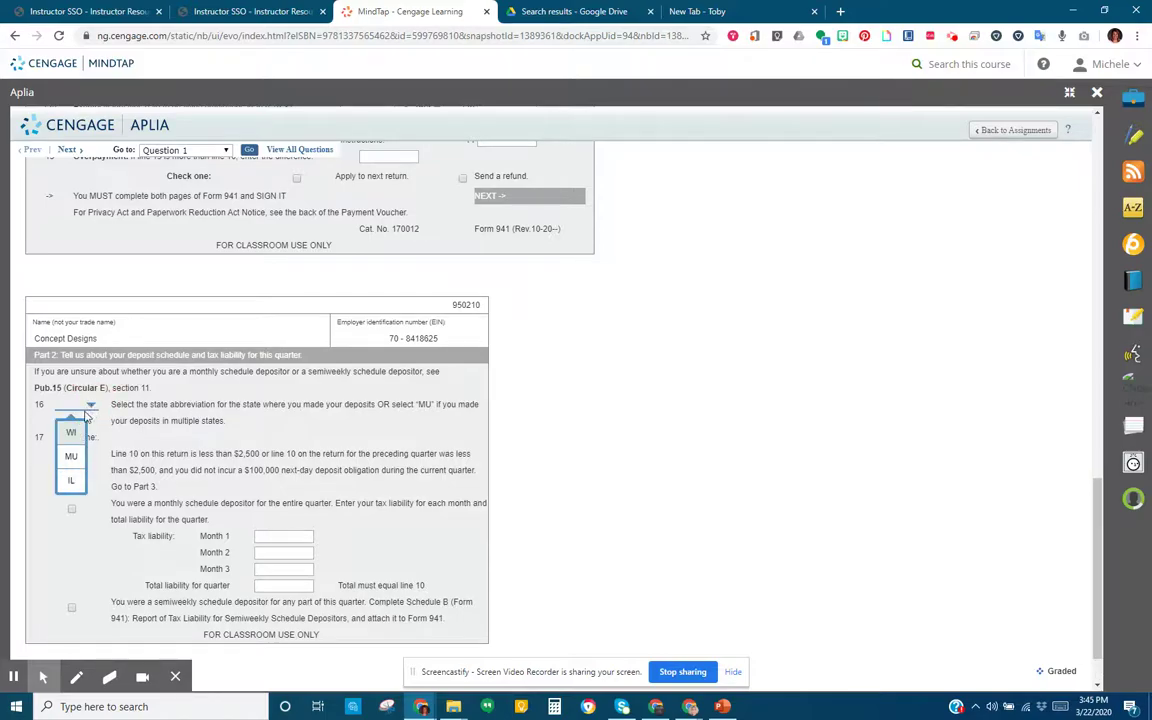
{"action": "left_click", "coordinate": [71, 480]}
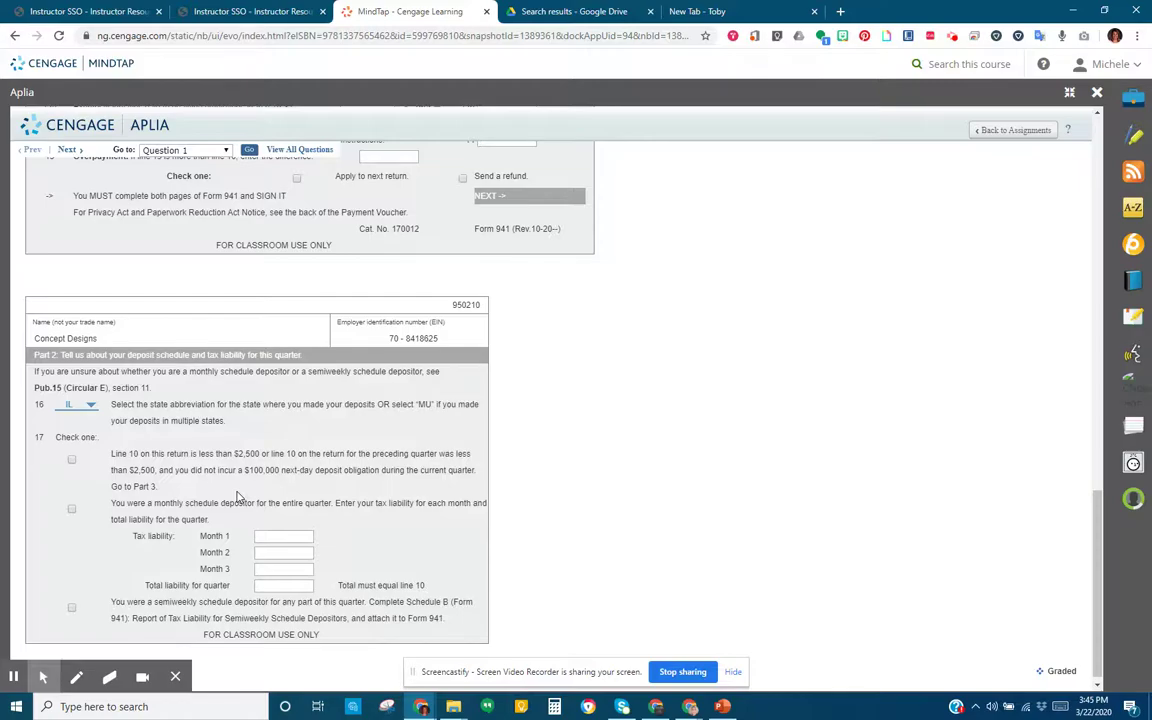
{"action": "left_click", "coordinate": [73, 511]}
Step: Enter 2,478.92 in the Month 1 tax liability box of Part 2
{"action": "left_click", "coordinate": [281, 537]}
{"action": "scroll", "coordinate": [281, 537], "scroll_direction": "up", "scroll_amount": 15}
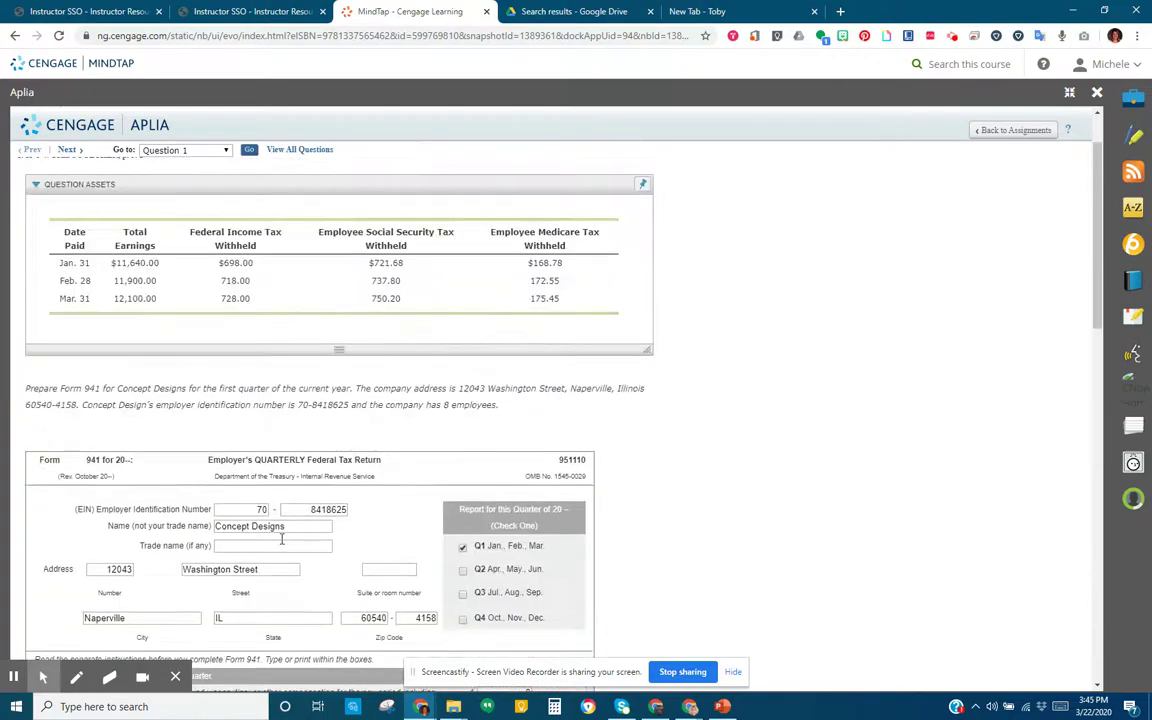
{"action": "scroll", "coordinate": [281, 537], "scroll_direction": "up", "scroll_amount": 2}
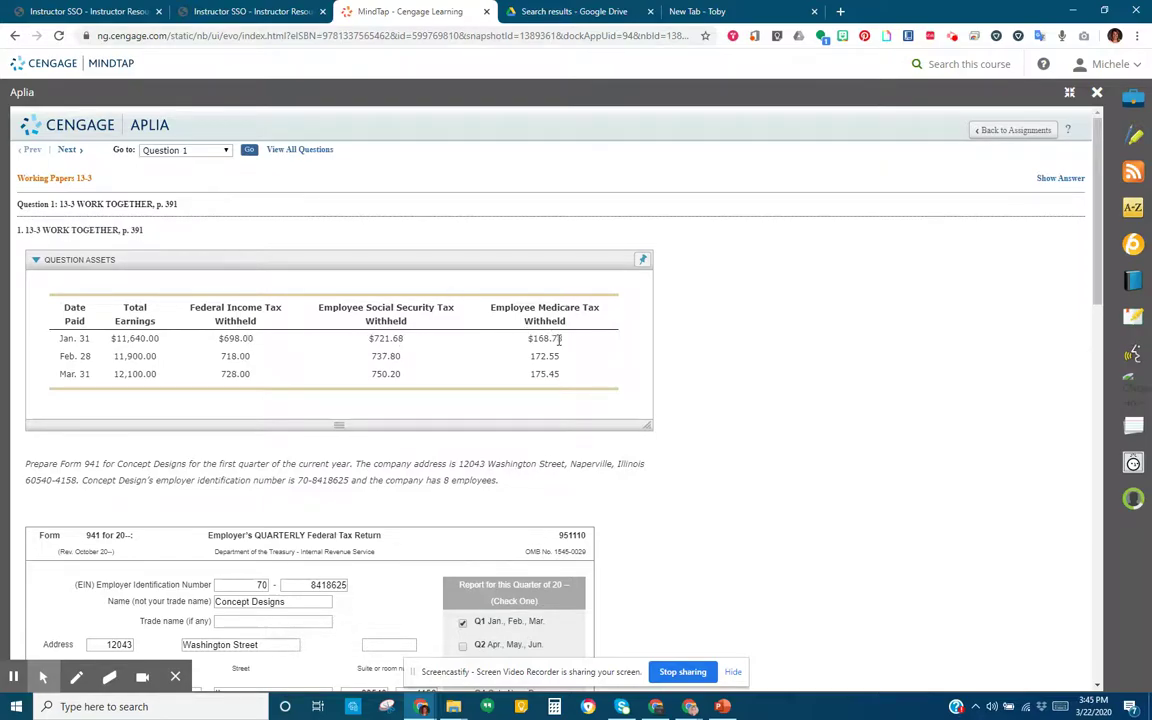
{"action": "scroll", "coordinate": [330, 390], "scroll_direction": "down", "scroll_amount": 10}
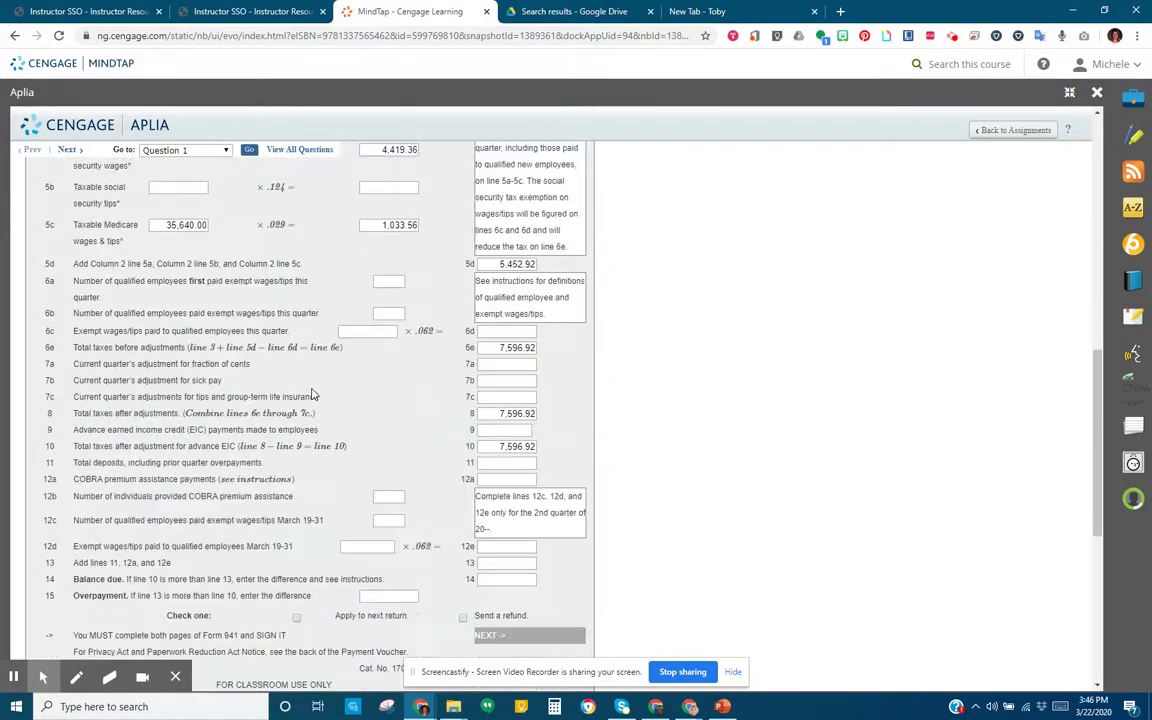
{"action": "scroll", "coordinate": [312, 395], "scroll_direction": "down", "scroll_amount": 5}
{"action": "left_click", "coordinate": [286, 531]}
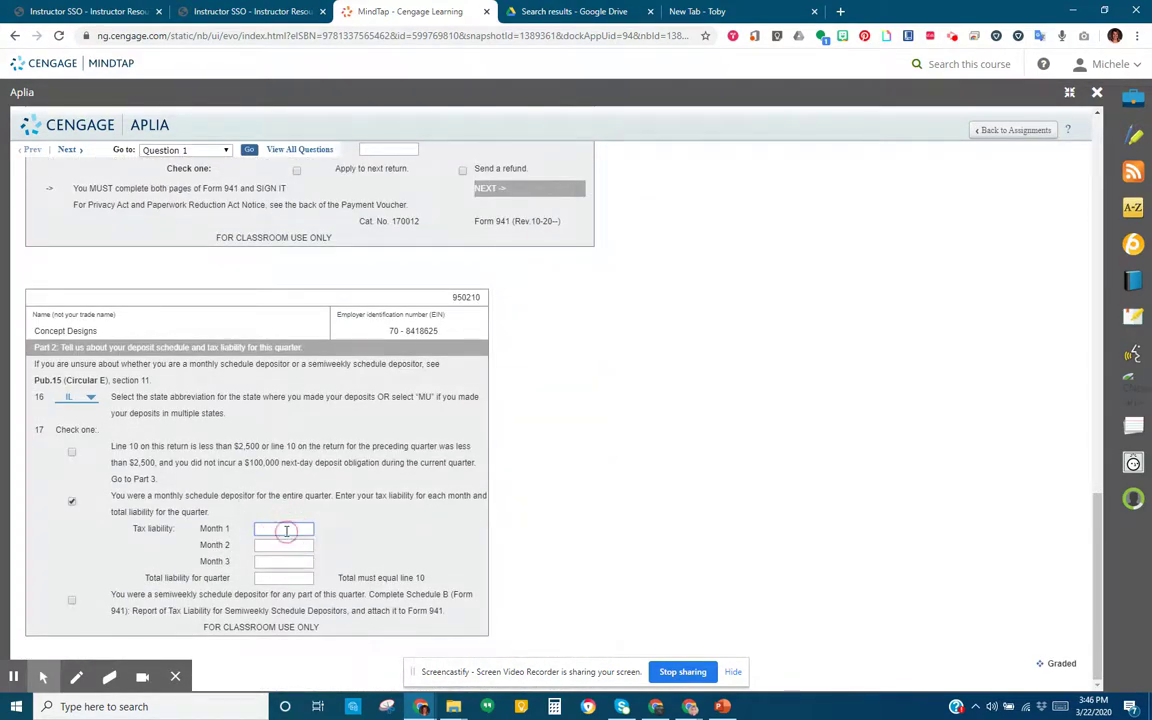
{"action": "type", "text": "2,478.92"}
{"action": "left_click", "coordinate": [413, 557]}
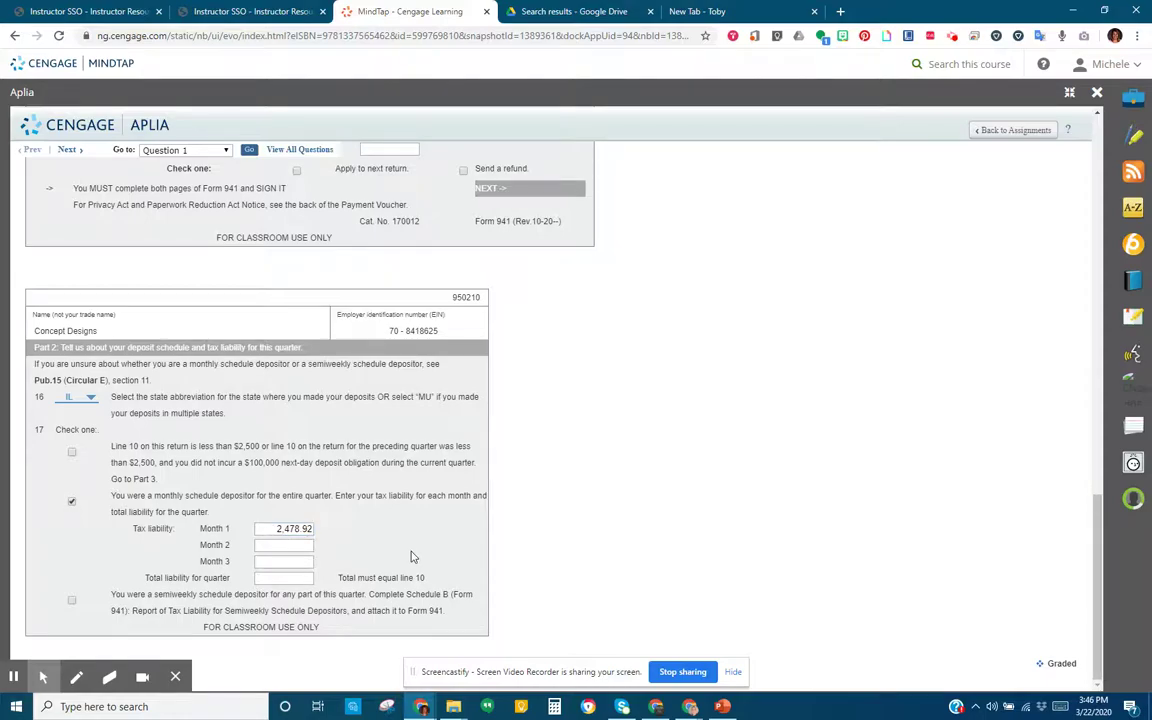
{"action": "scroll", "coordinate": [457, 548], "scroll_direction": "up", "scroll_amount": 20}
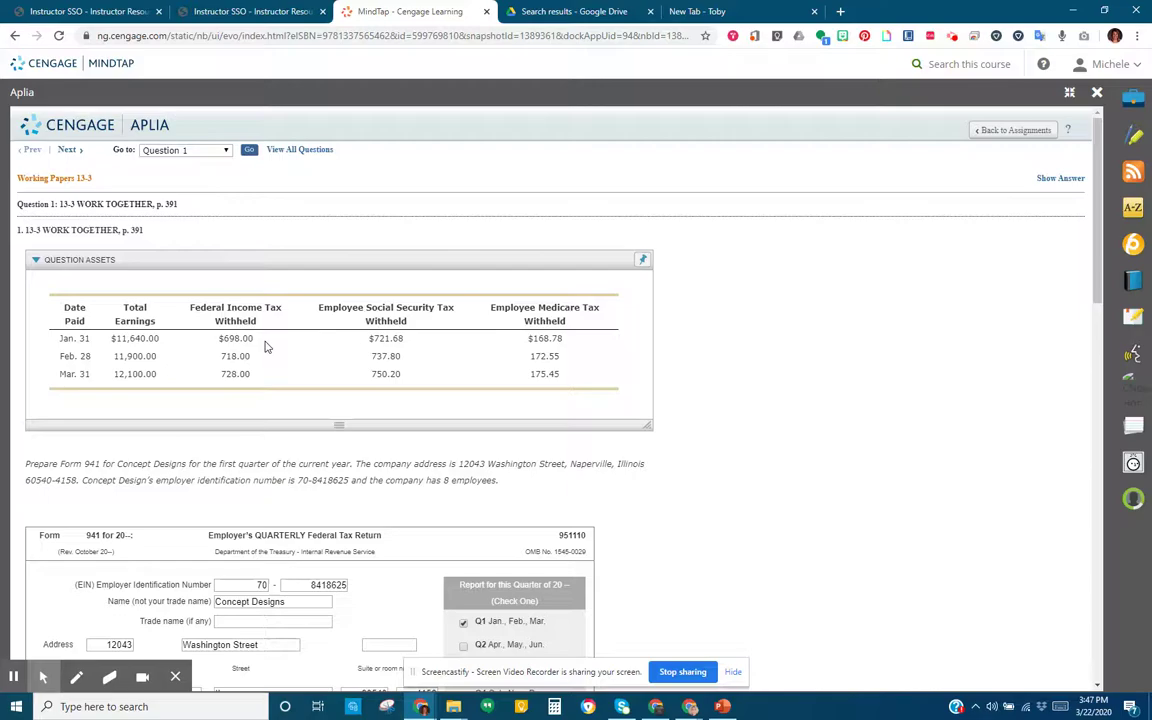
Step: Enter 2,538.70 as the Month 2 tax liability
{"action": "scroll", "coordinate": [301, 476], "scroll_direction": "down", "scroll_amount": 20}
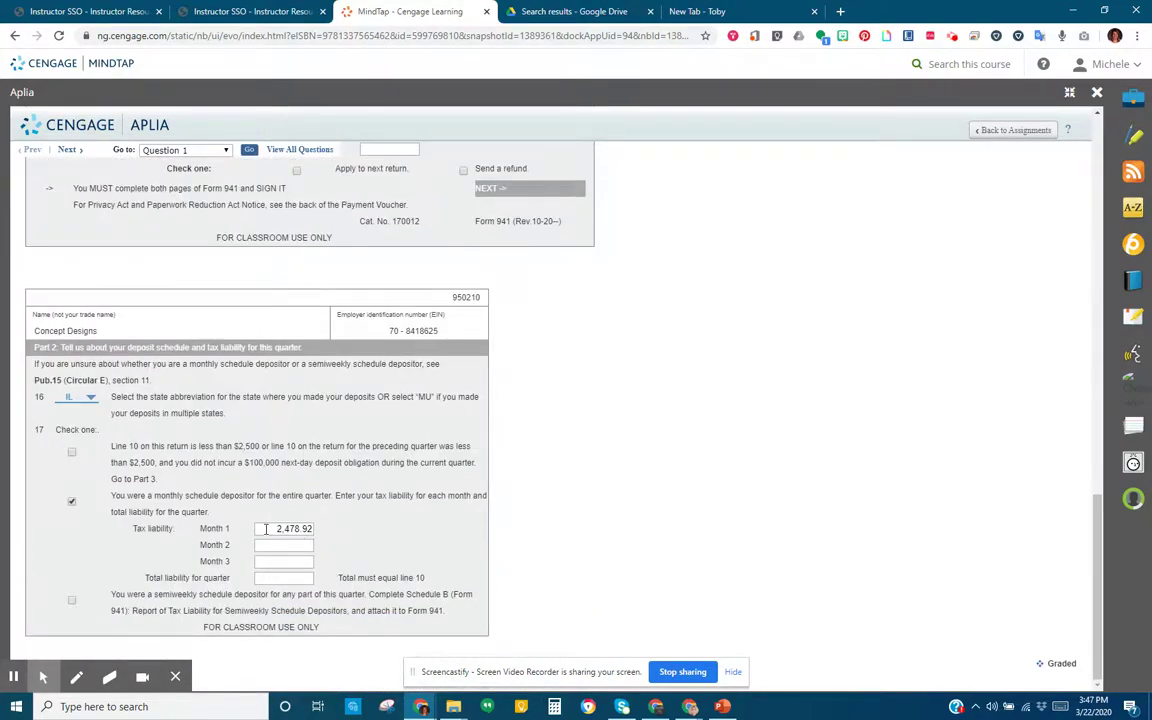
{"action": "left_click", "coordinate": [261, 529]}
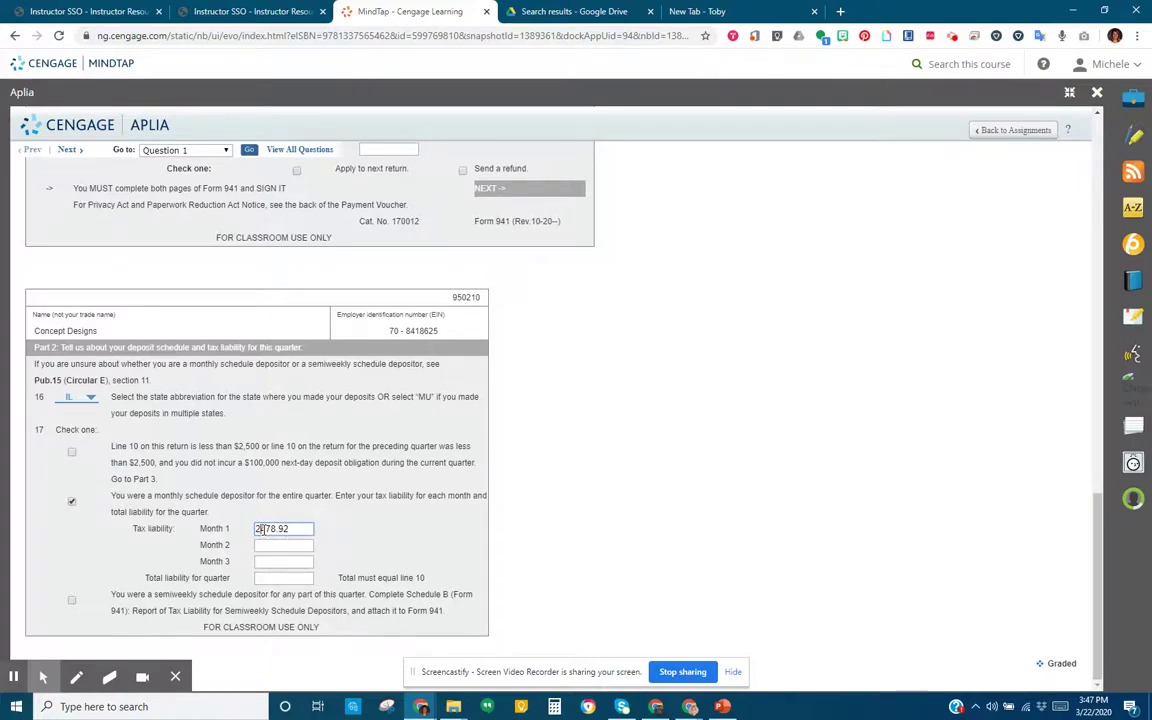
{"action": "left_click", "coordinate": [300, 545]}
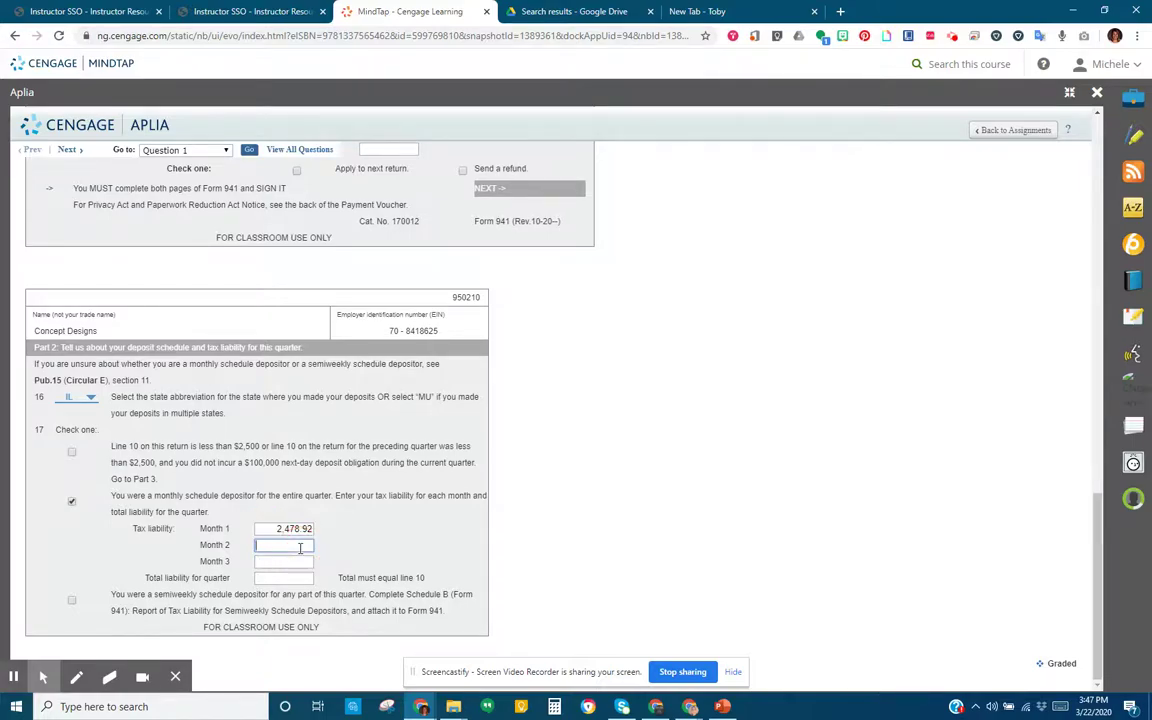
{"action": "scroll", "coordinate": [381, 550], "scroll_direction": "up", "scroll_amount": 1}
{"action": "scroll", "coordinate": [381, 550], "scroll_direction": "up", "scroll_amount": 15}
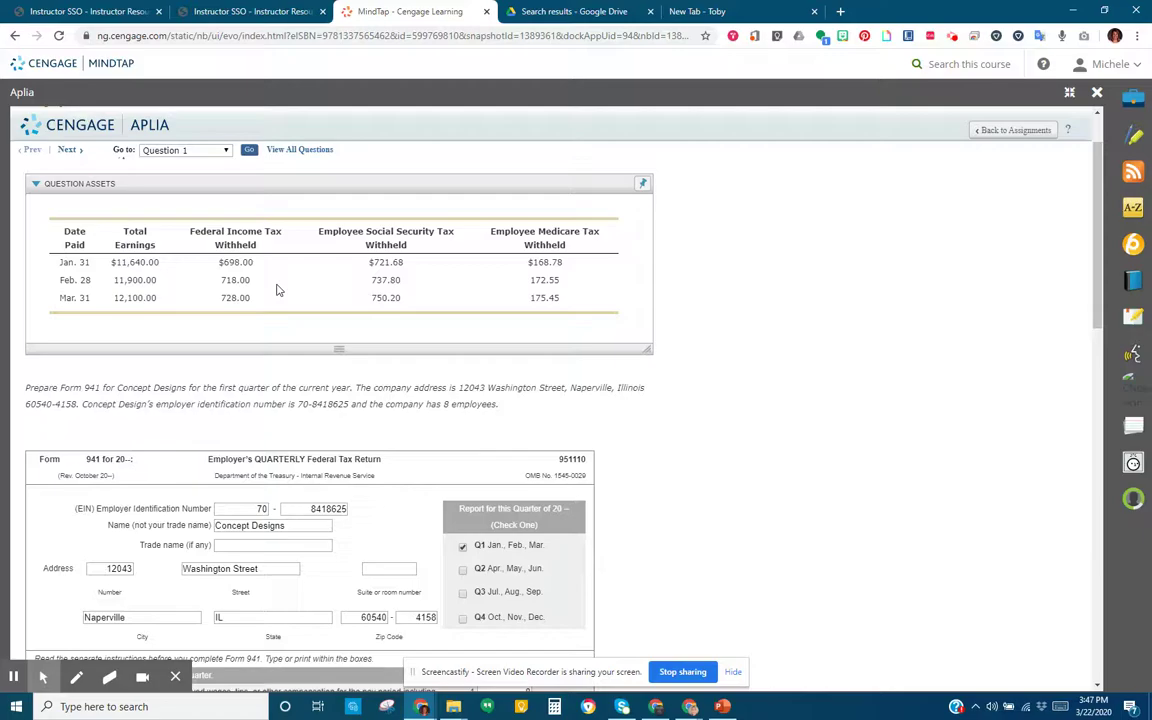
{"action": "scroll", "coordinate": [323, 288], "scroll_direction": "down", "scroll_amount": 15}
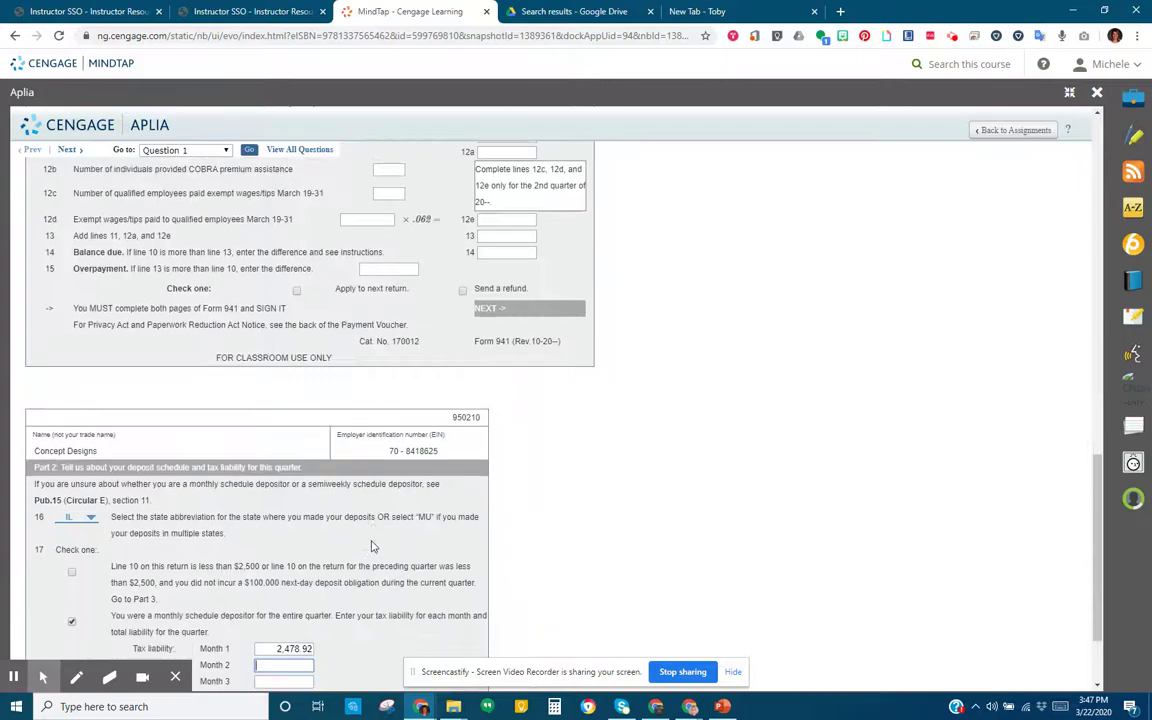
{"action": "scroll", "coordinate": [370, 545], "scroll_direction": "down", "scroll_amount": 1}
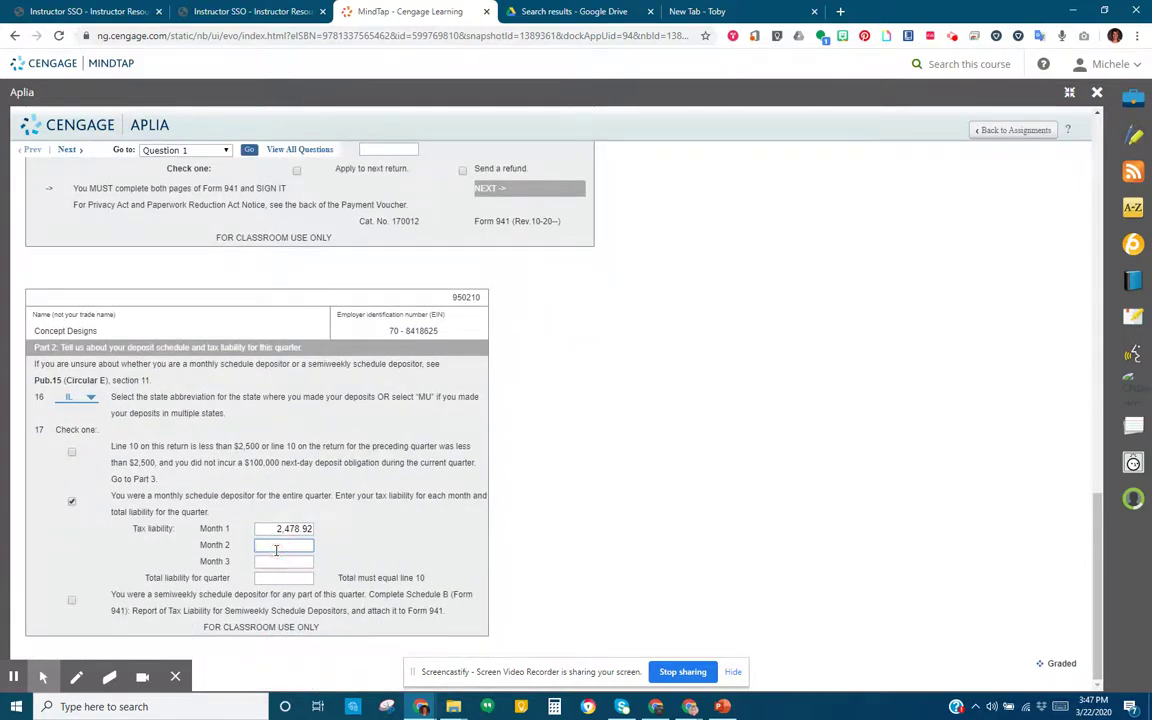
{"action": "type", "text": "2538.70"}
{"action": "left_click", "coordinate": [257, 561]}
Step: Enter 2,577.30 for Month 3 and 7,596.92 as the quarter's total liability
{"action": "scroll", "coordinate": [424, 577], "scroll_direction": "up", "scroll_amount": 4}
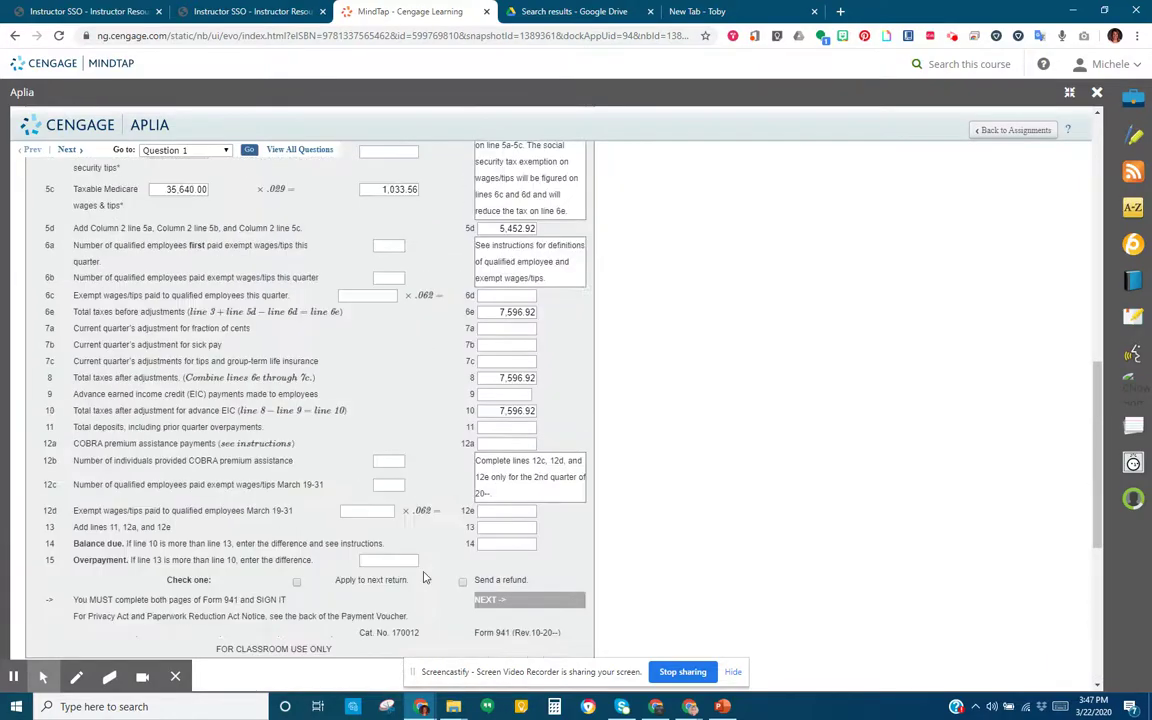
{"action": "scroll", "coordinate": [424, 577], "scroll_direction": "up", "scroll_amount": 10}
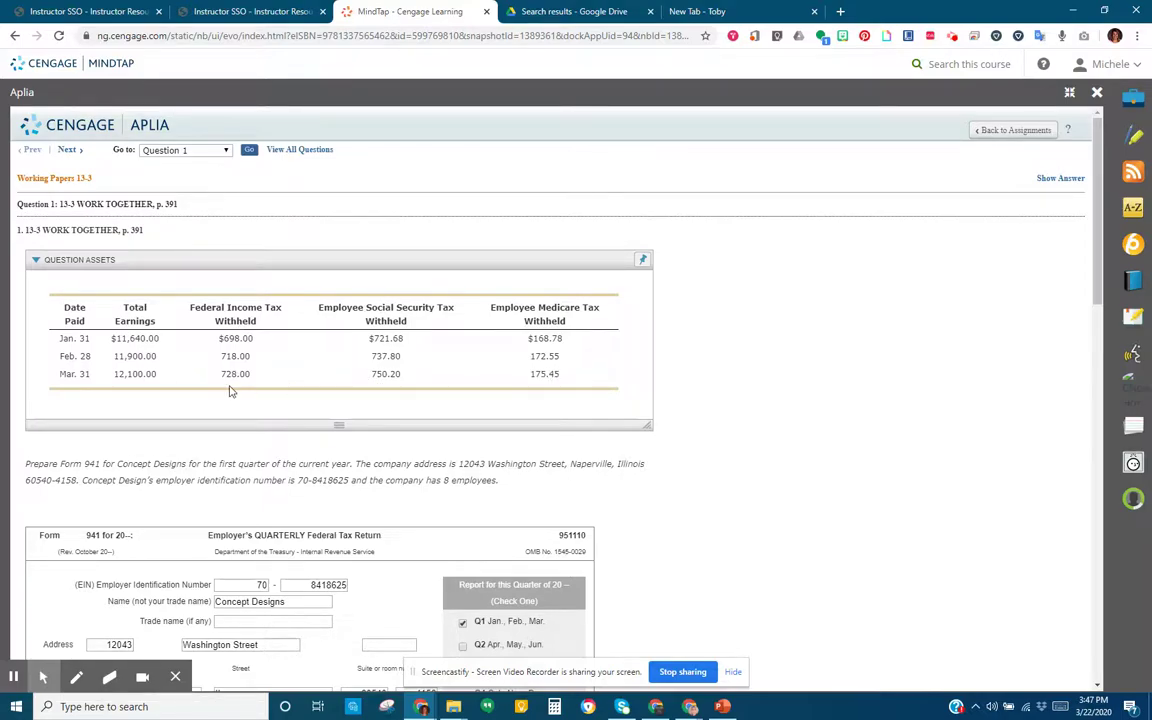
{"action": "scroll", "coordinate": [237, 388], "scroll_direction": "down", "scroll_amount": 15}
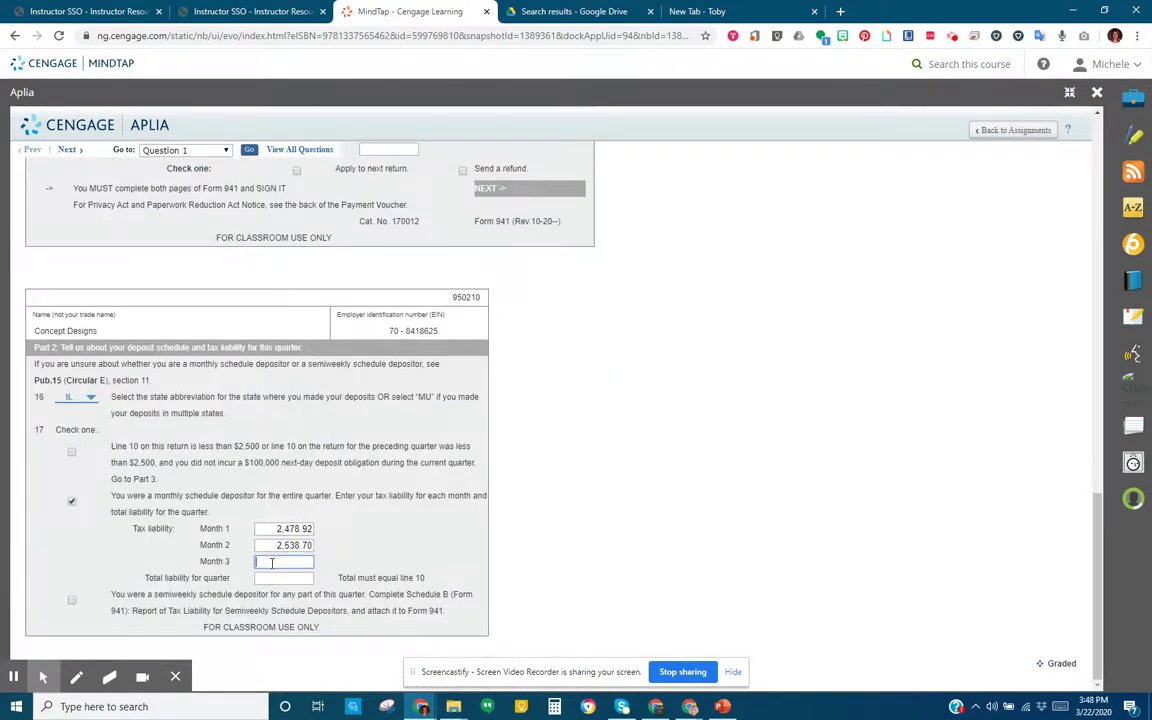
{"action": "type", "text": "2577.30"}
{"action": "key", "text": "Tab"}
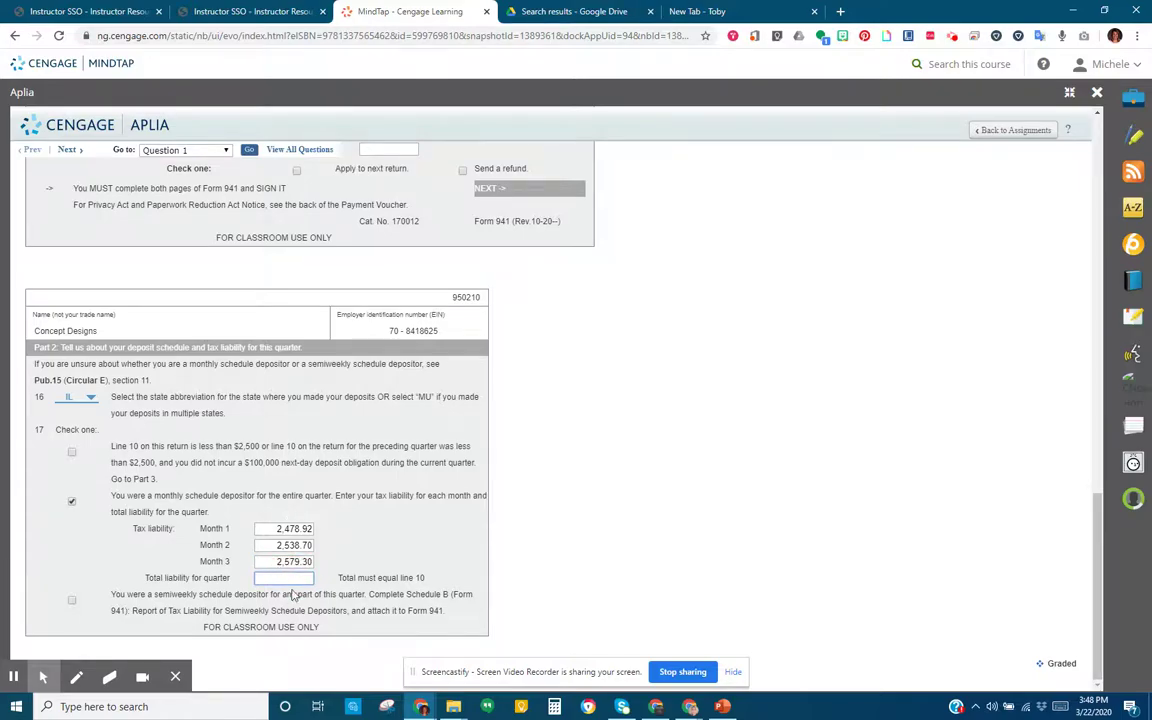
{"action": "type", "text": "7596.92"}
{"action": "left_click", "coordinate": [321, 587]}
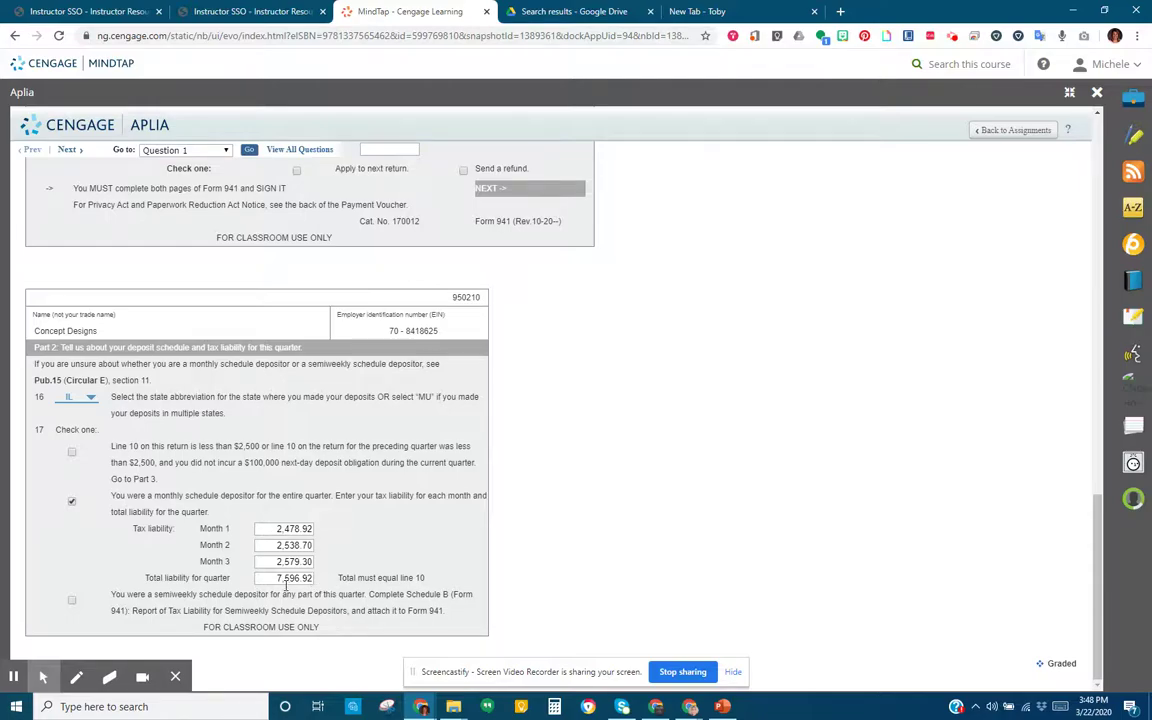
Step: Enter total deposits of 7,596.92 on line 11
{"action": "scroll", "coordinate": [258, 527], "scroll_direction": "up", "scroll_amount": 7}
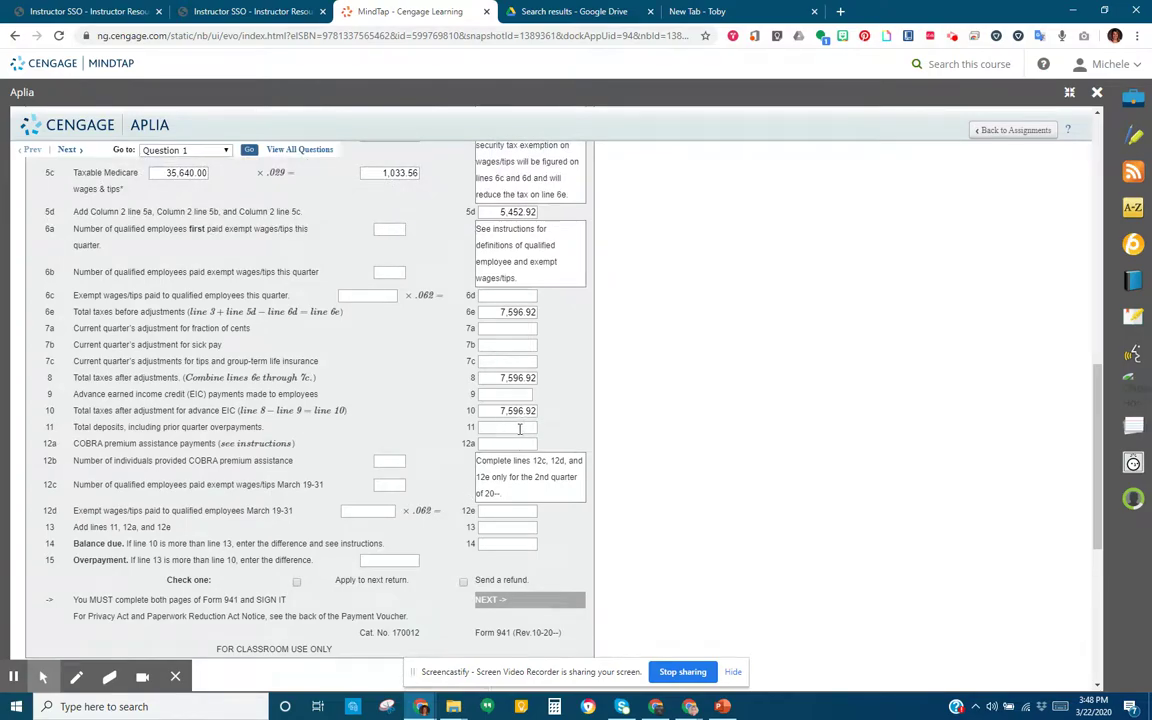
{"action": "left_click", "coordinate": [520, 427]}
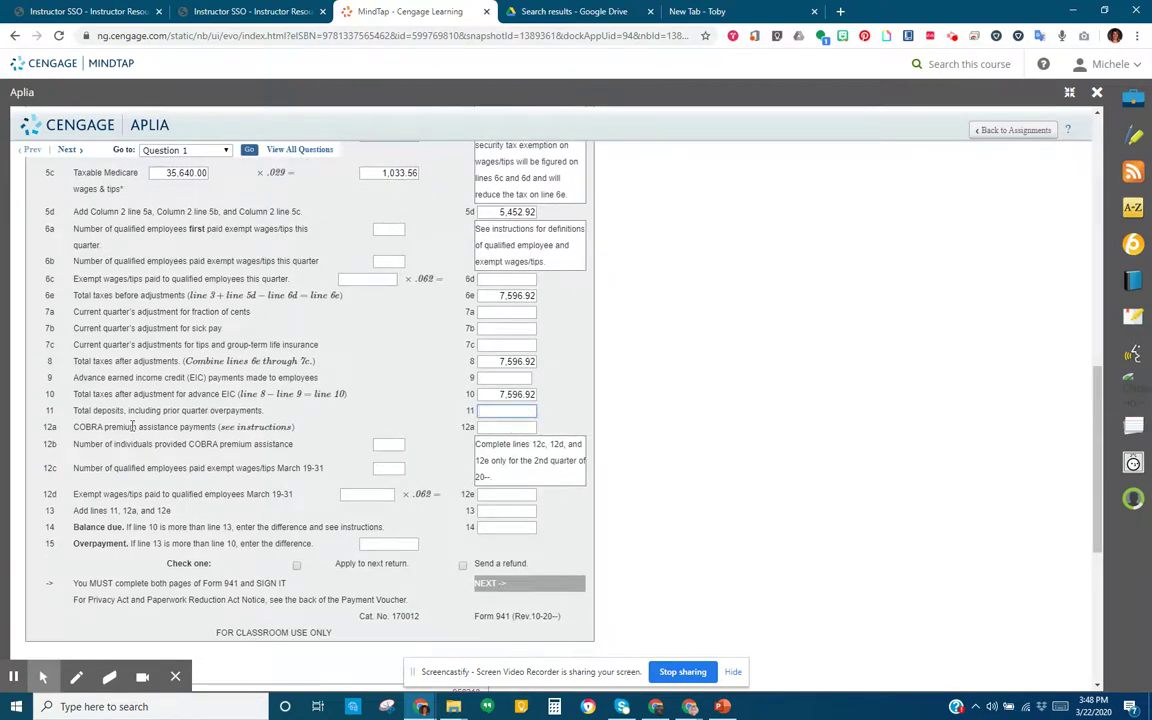
{"action": "scroll", "coordinate": [123, 410], "scroll_direction": "down", "scroll_amount": 4}
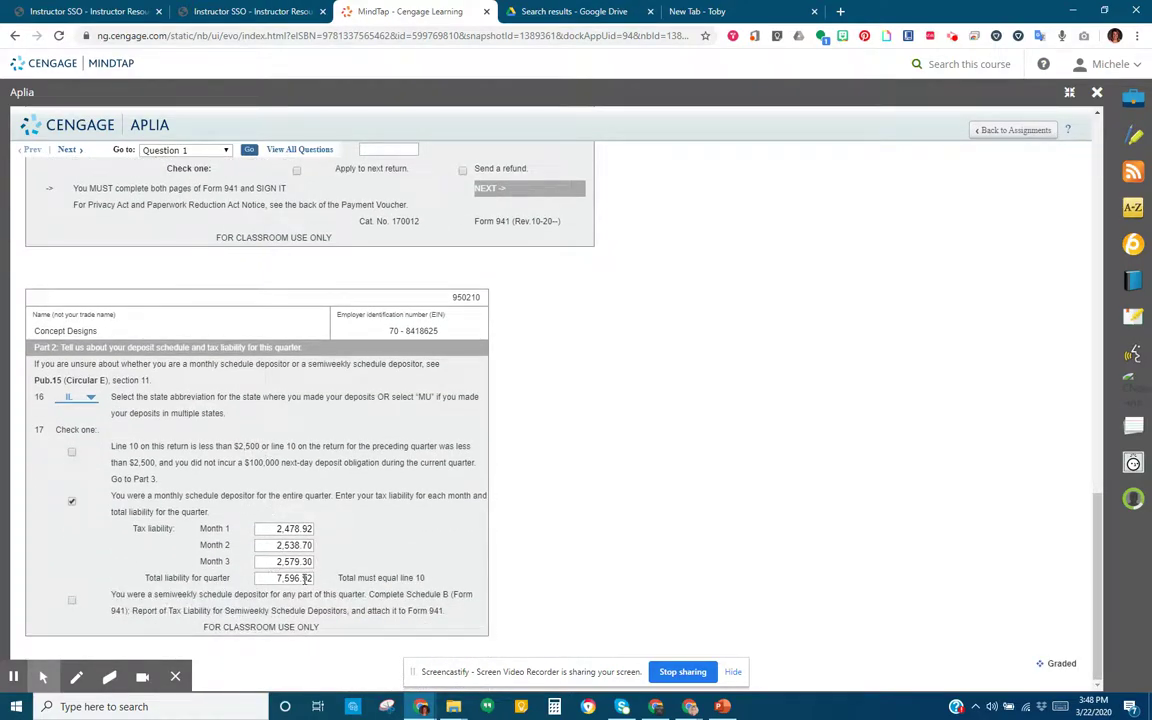
{"action": "scroll", "coordinate": [314, 574], "scroll_direction": "up", "scroll_amount": 4}
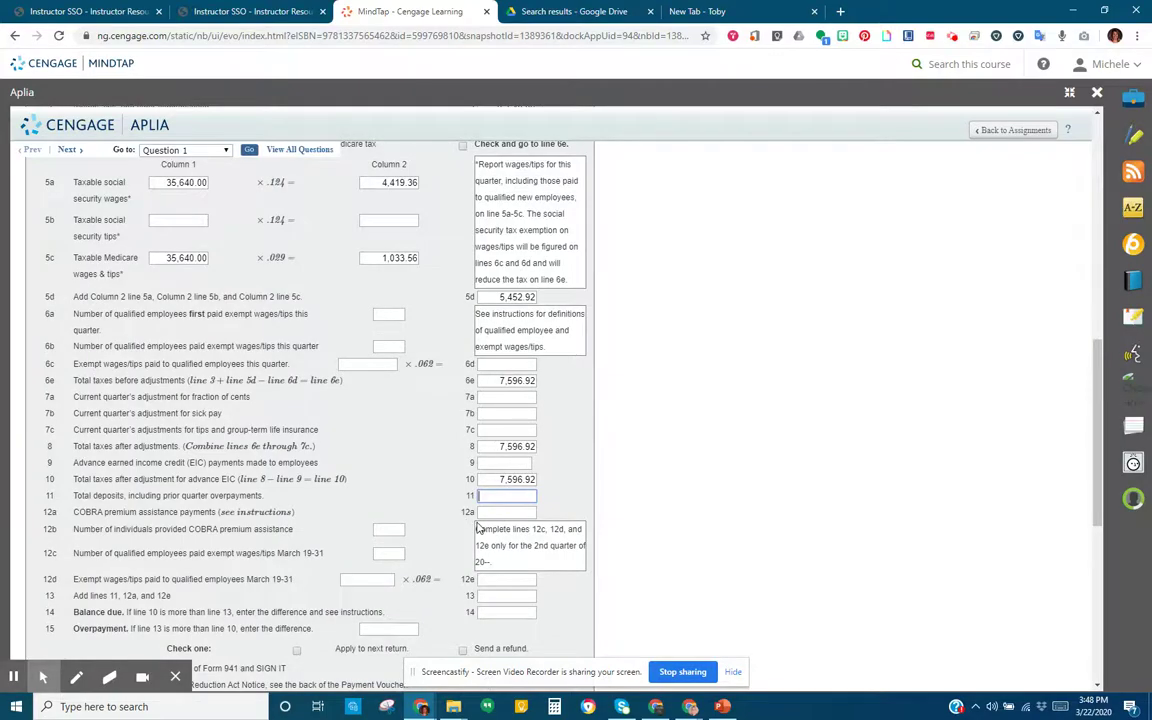
{"action": "type", "text": "7,5"}
{"action": "type", "text": "96.9"}
{"action": "type", "text": "2"}
{"action": "left_click", "coordinate": [570, 512]}
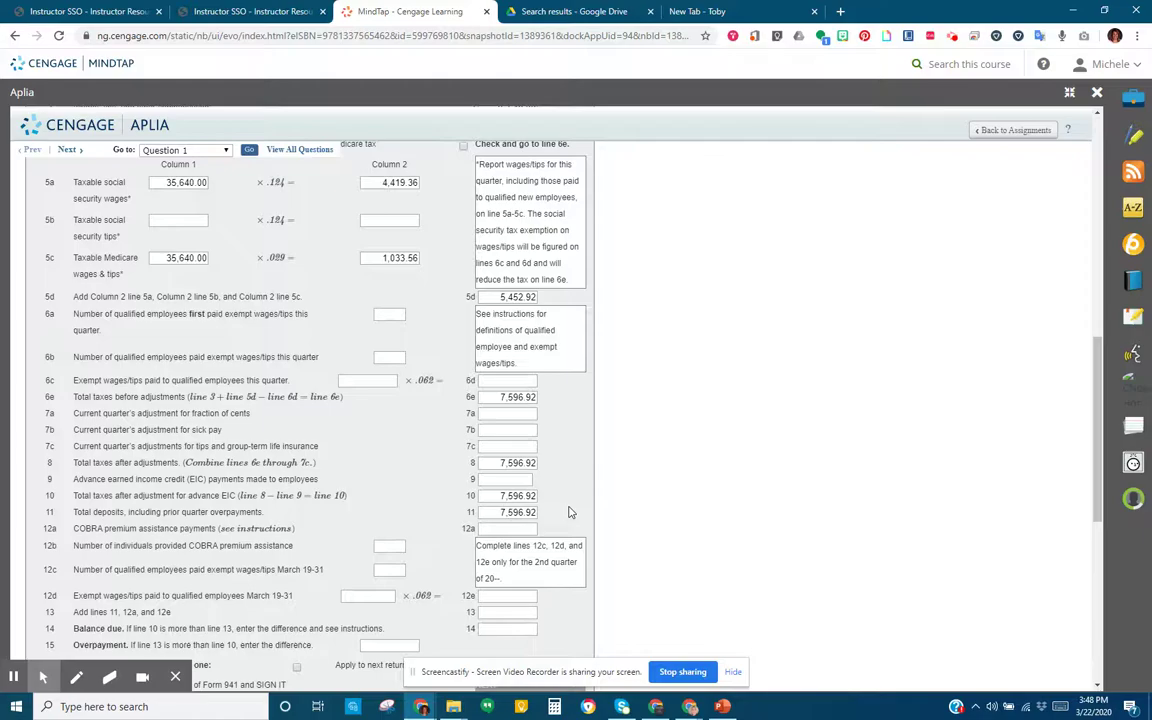
Step: Leave lines 12a and 12e blank after trying 0 in each
{"action": "left_click", "coordinate": [516, 531]}
{"action": "type", "text": "0"}
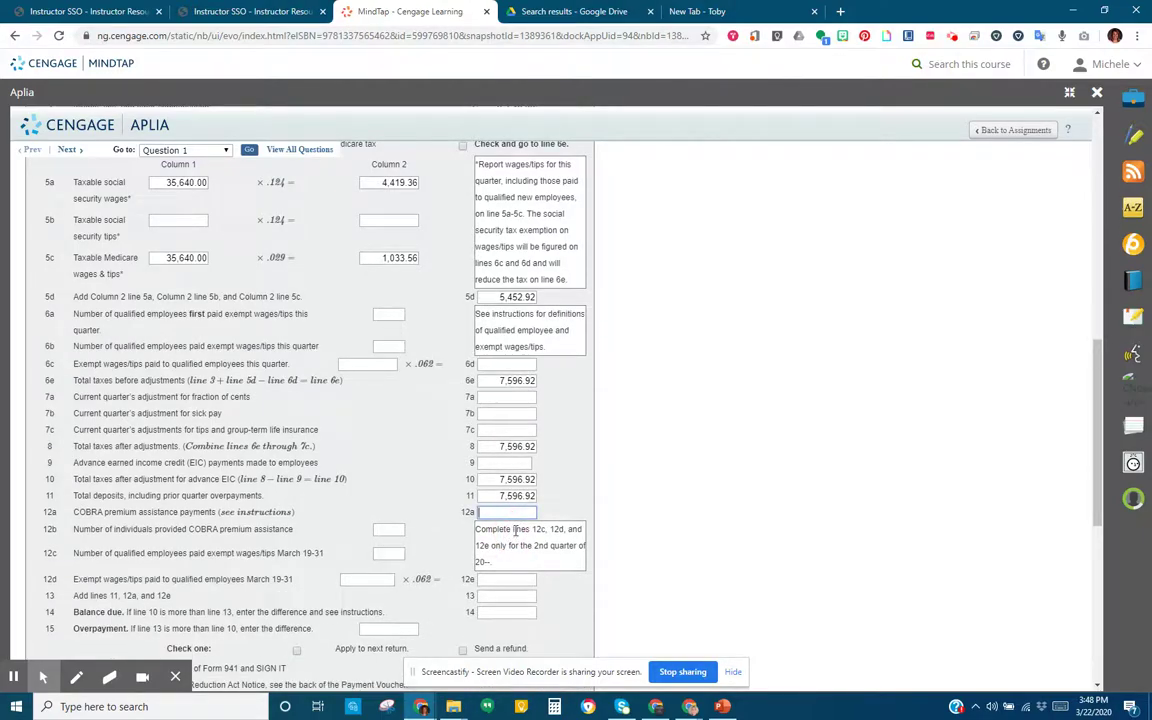
{"action": "key", "text": "BackSpace"}
{"action": "left_click", "coordinate": [493, 582]}
{"action": "type", "text": "0"}
{"action": "key", "text": "BackSpace"}
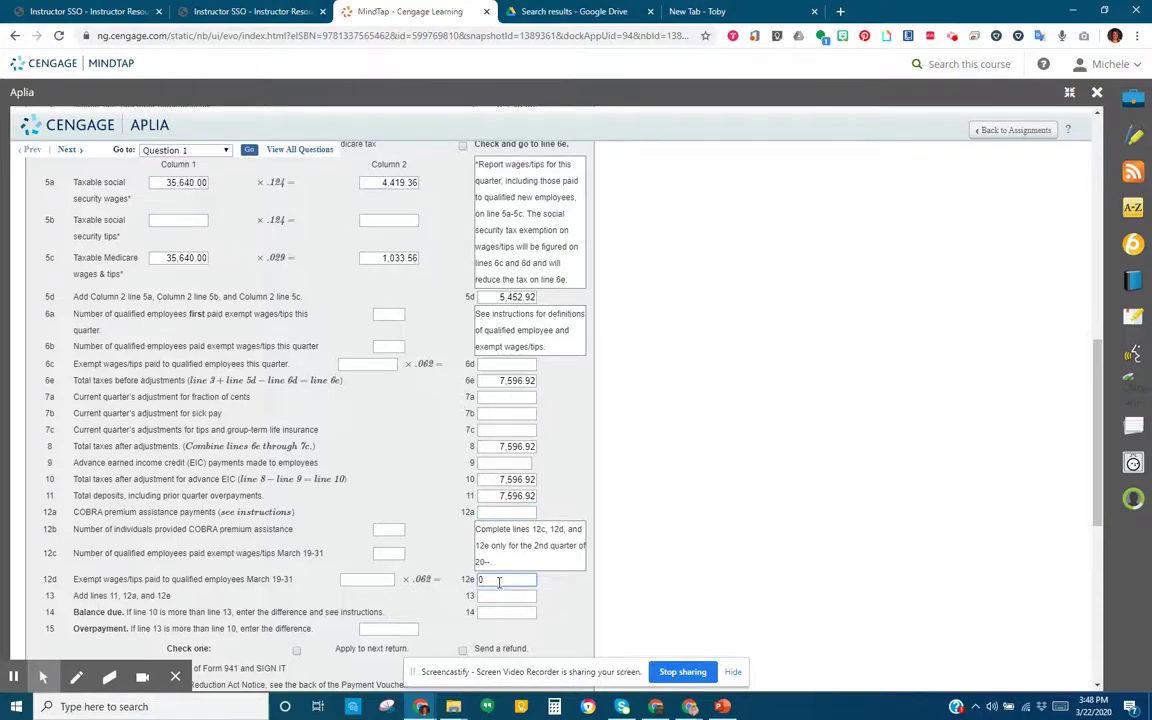
{"action": "left_click", "coordinate": [491, 597]}
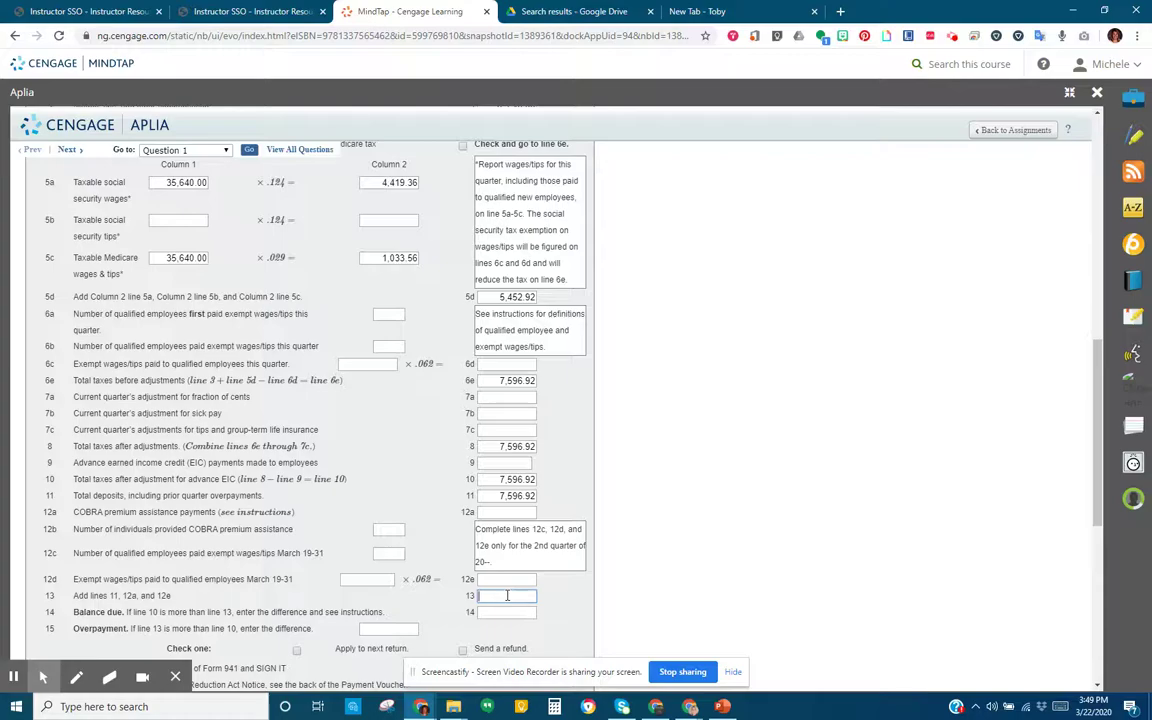
Step: Enter 7,596.92 on line 13, leaving the line 14 balance due blank
{"action": "type", "text": "7,596.92"}
{"action": "left_click", "coordinate": [547, 604]}
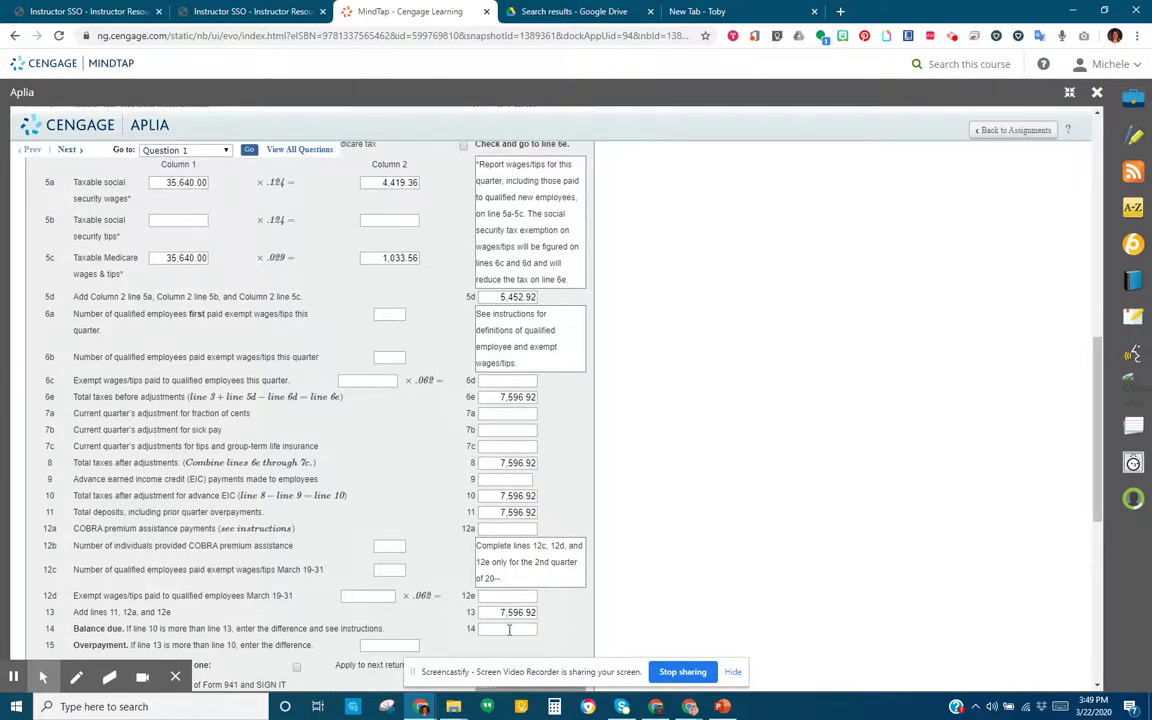
{"action": "left_click", "coordinate": [528, 632]}
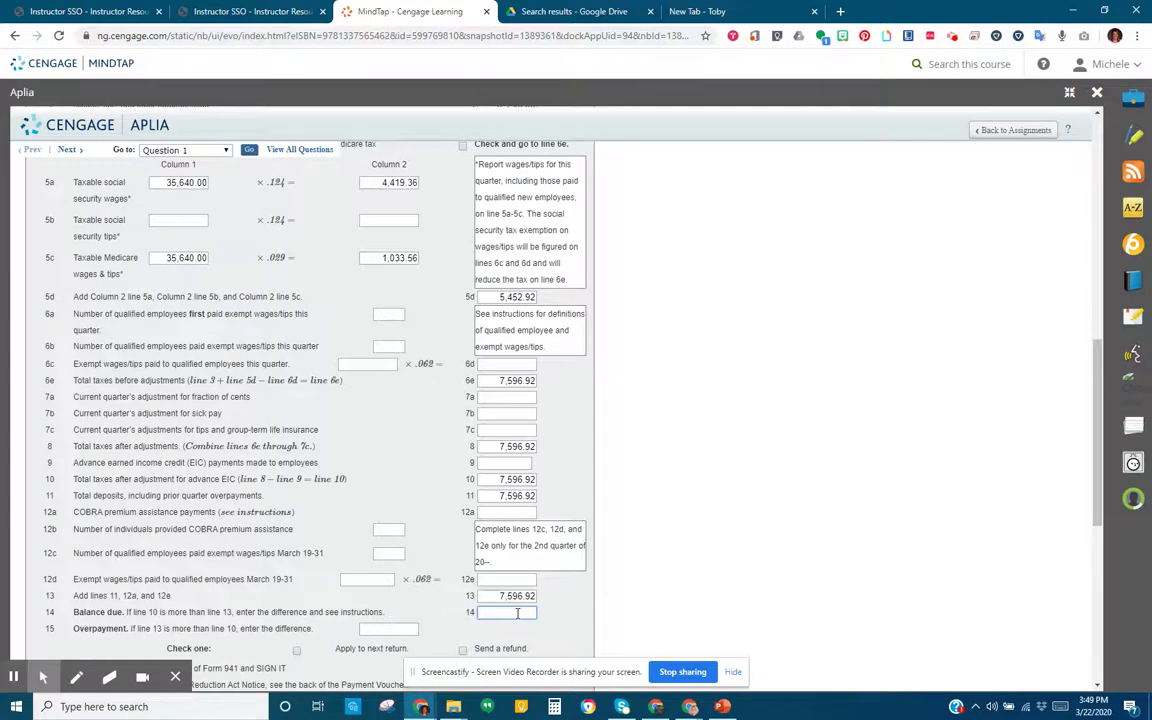
{"action": "left_click", "coordinate": [553, 610]}
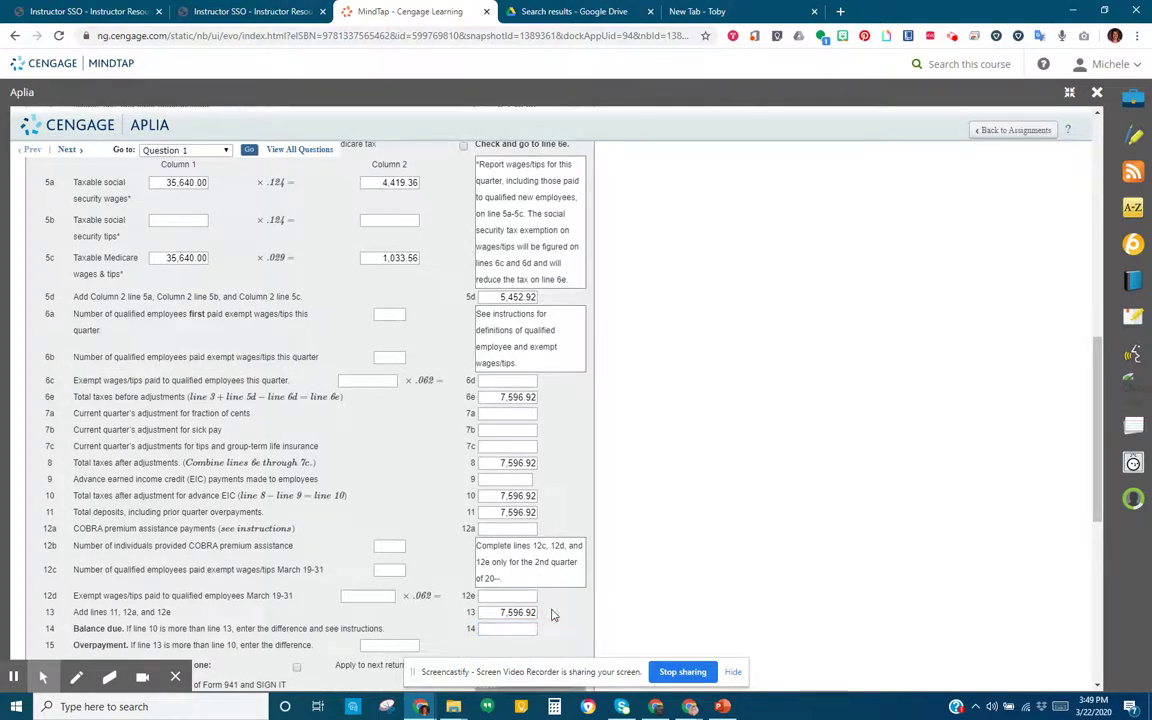
{"action": "scroll", "coordinate": [553, 614], "scroll_direction": "down", "scroll_amount": 3}
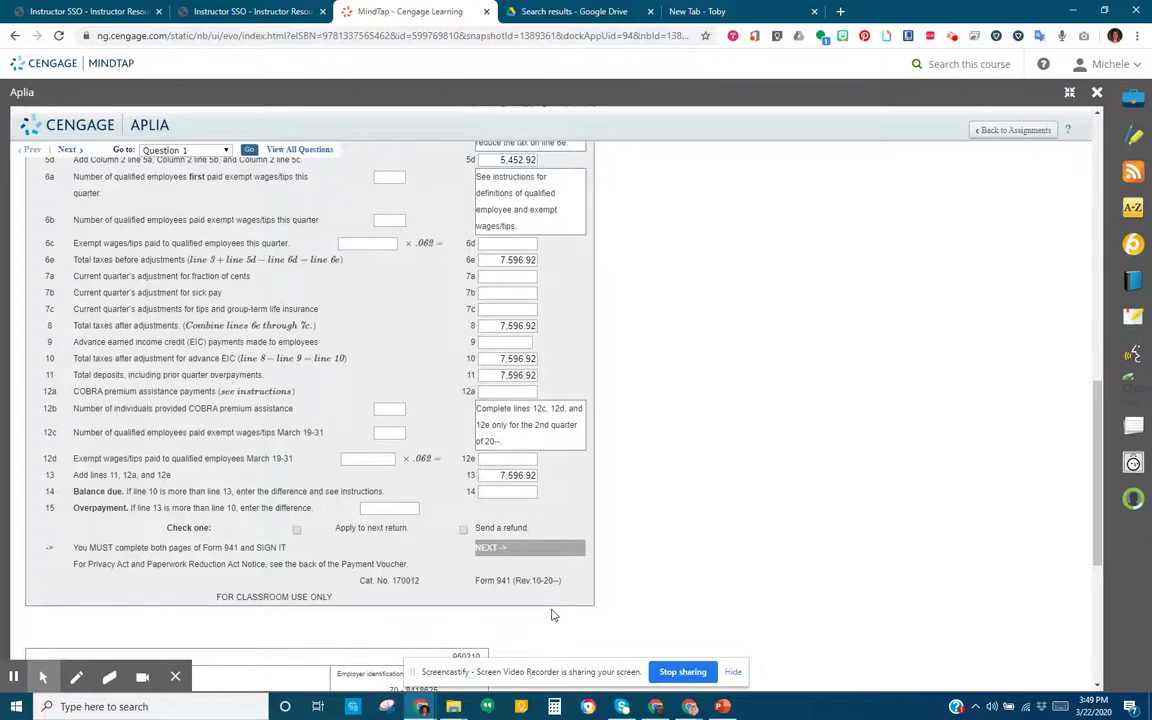
{"action": "scroll", "coordinate": [555, 600], "scroll_direction": "down", "scroll_amount": 3}
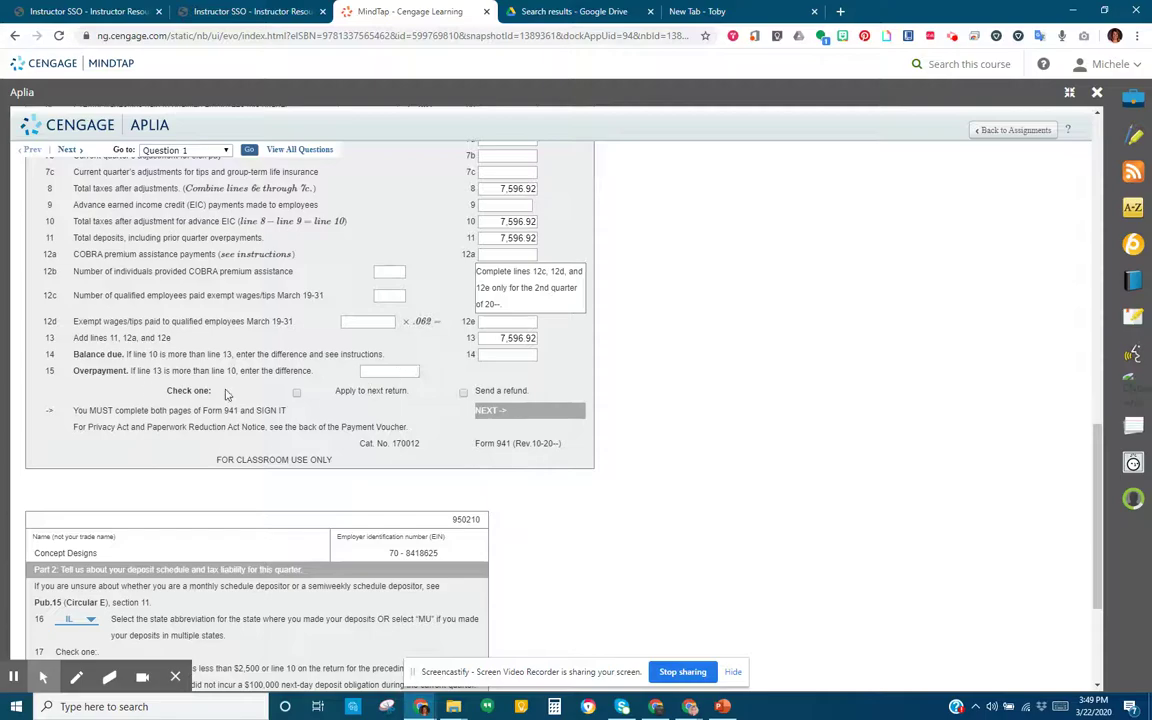
{"action": "scroll", "coordinate": [258, 453], "scroll_direction": "down", "scroll_amount": 5}
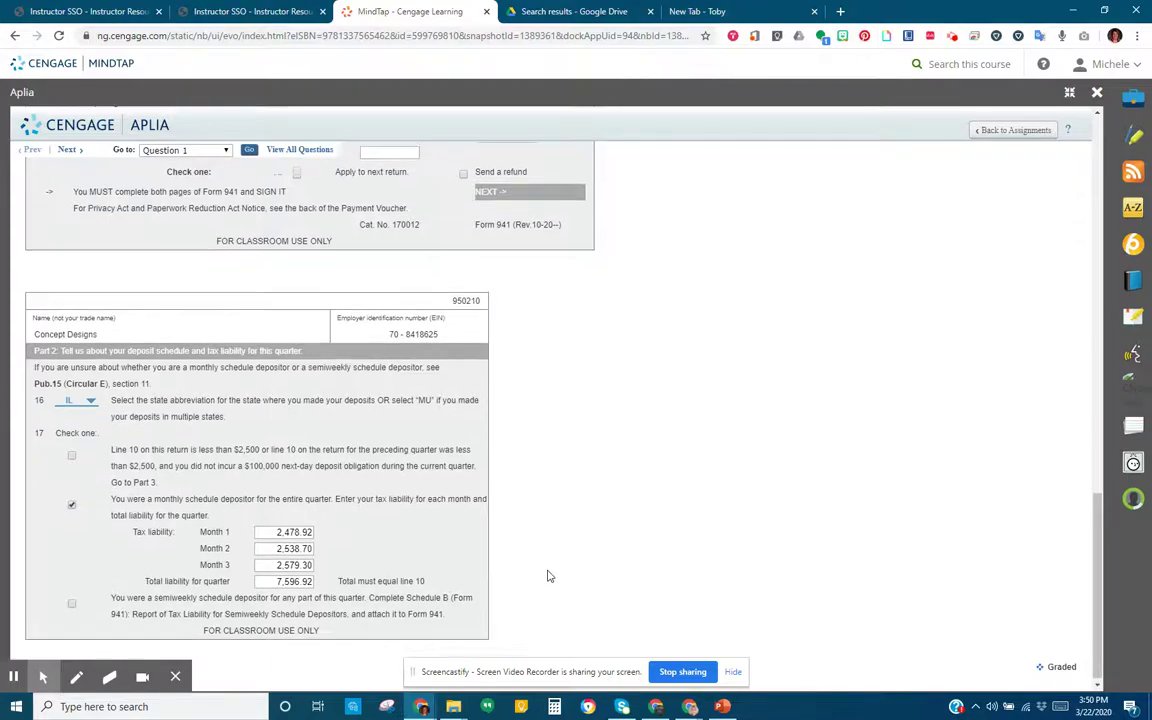
{"action": "scroll", "coordinate": [500, 600], "scroll_direction": "up", "scroll_amount": 10}
{"action": "scroll", "coordinate": [545, 578], "scroll_direction": "down", "scroll_amount": 10}
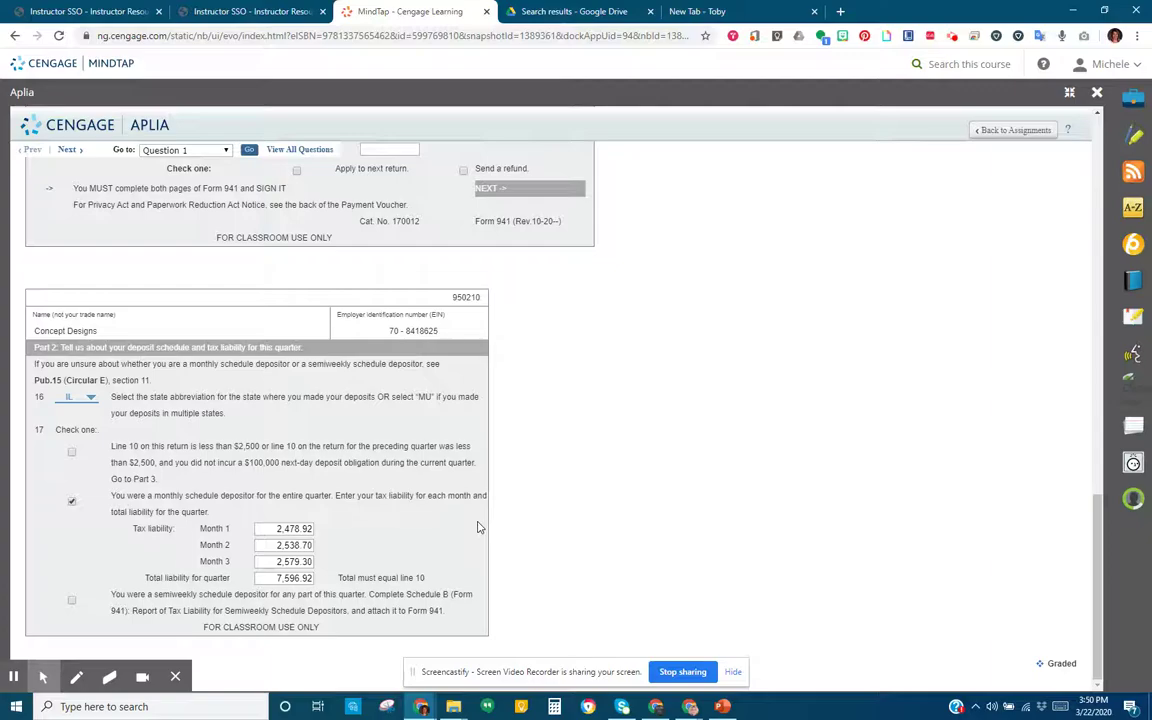
{"action": "scroll", "coordinate": [553, 504], "scroll_direction": "up", "scroll_amount": 10}
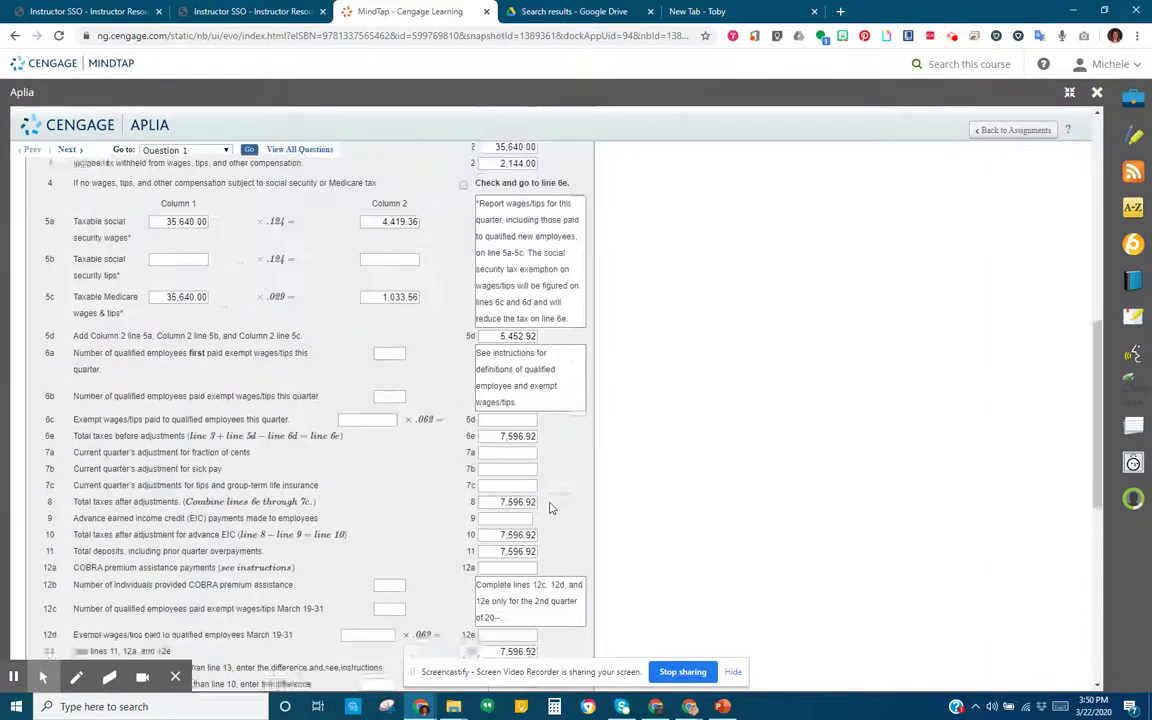
{"action": "scroll", "coordinate": [549, 508], "scroll_direction": "up", "scroll_amount": 10}
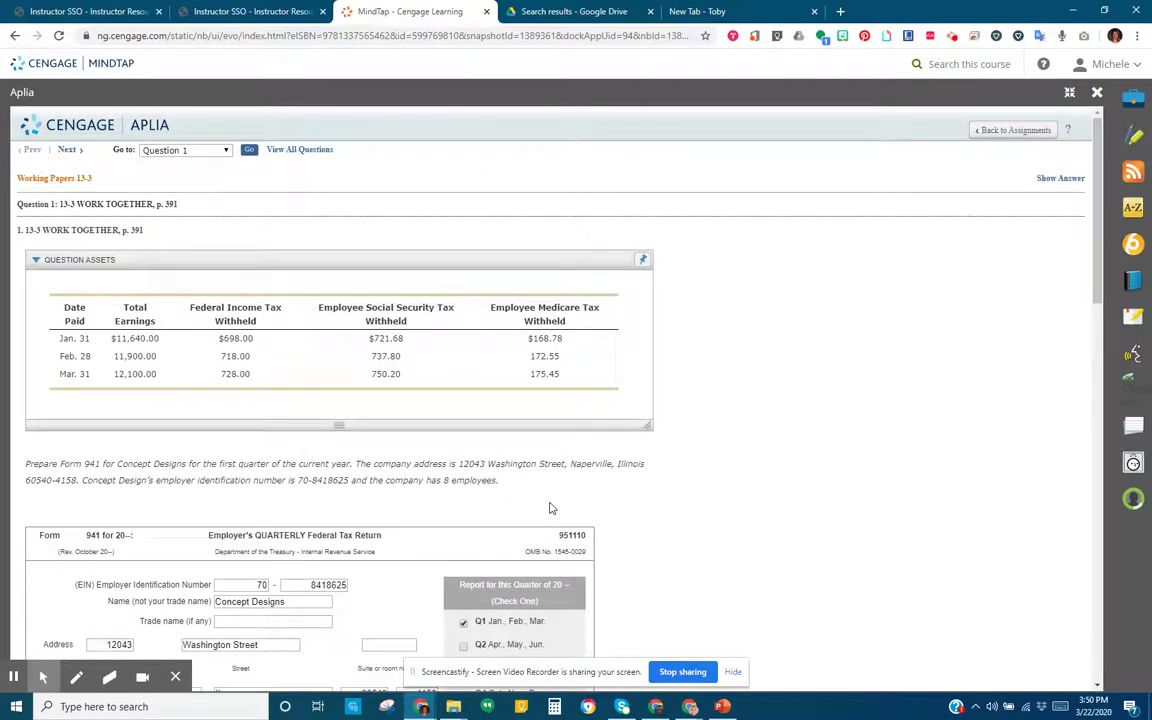